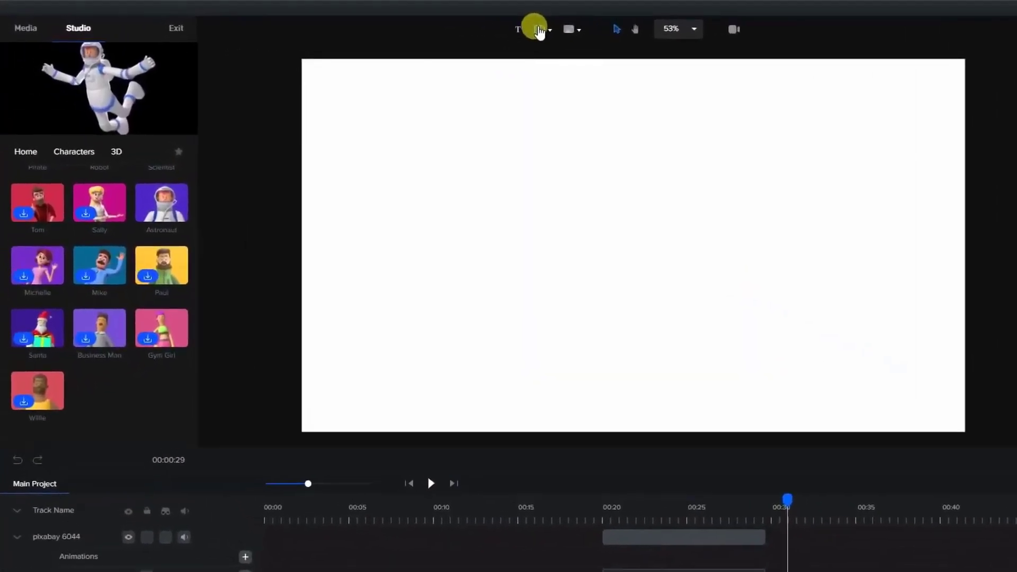
Step: Add a white circle from the shapes list to the canvas, review its colour, and deselect it
left_click(539, 31)
left_click(551, 103)
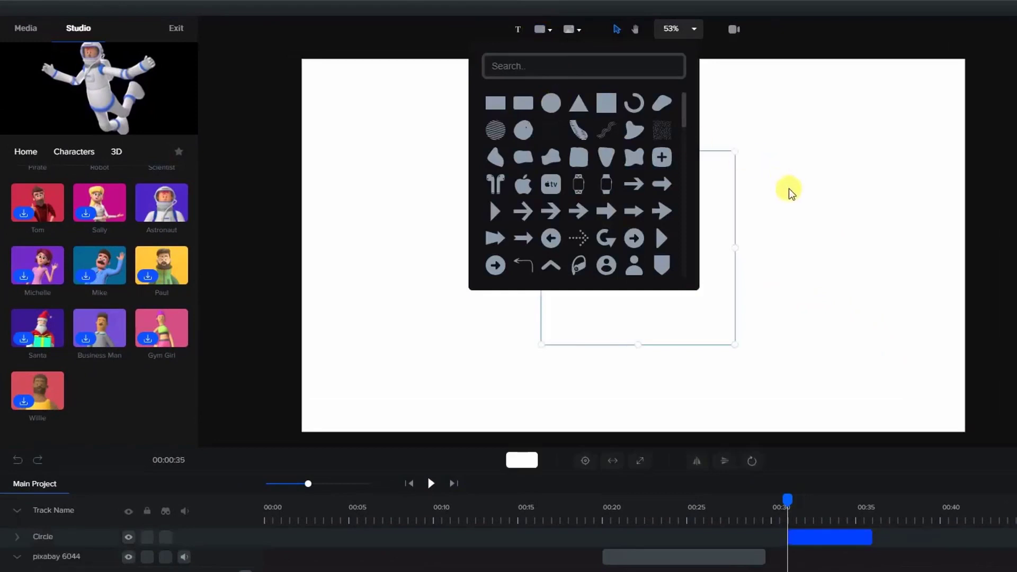
left_click(788, 212)
left_click(692, 236)
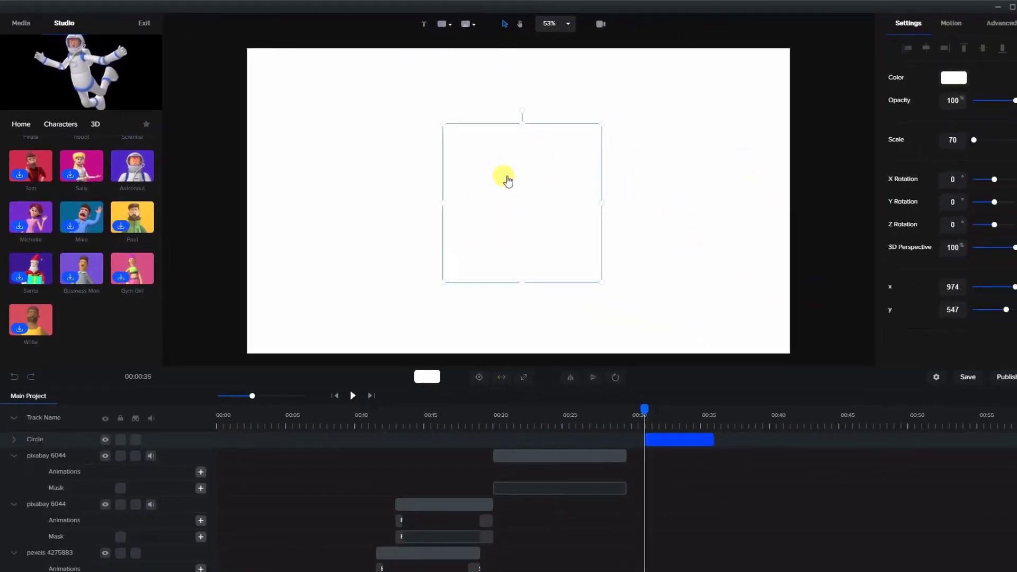
left_click(933, 79)
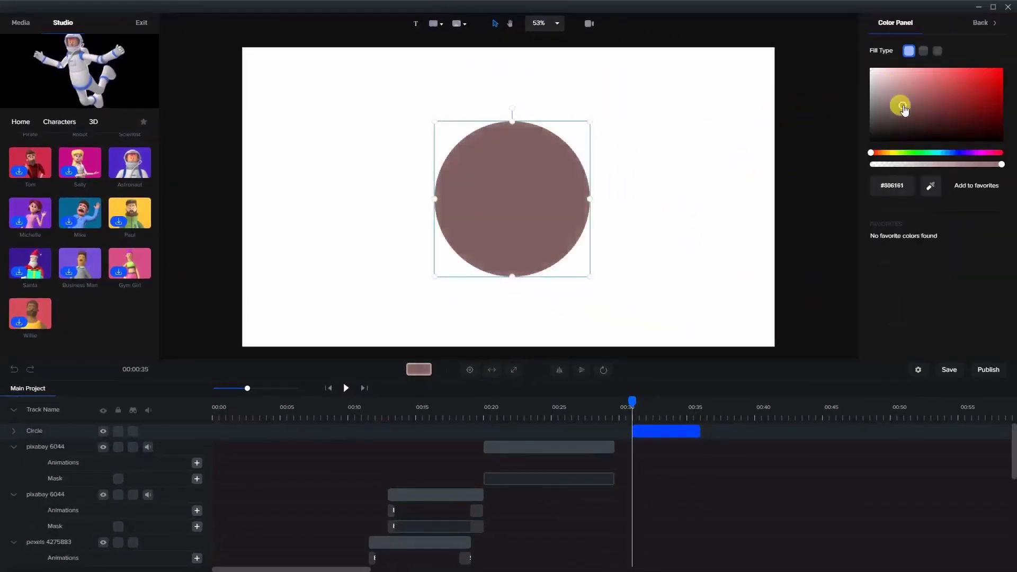
left_click(696, 127)
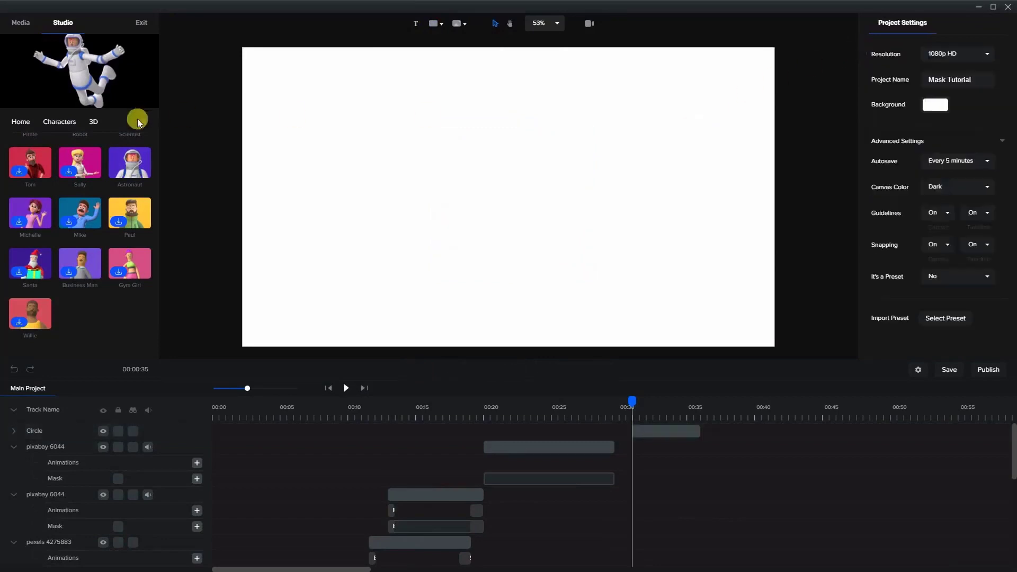
Step: Drop the Astronaut onto the canvas, set its action to Thumbs Up, and scrub to preview the pose
mouse_move(125, 170)
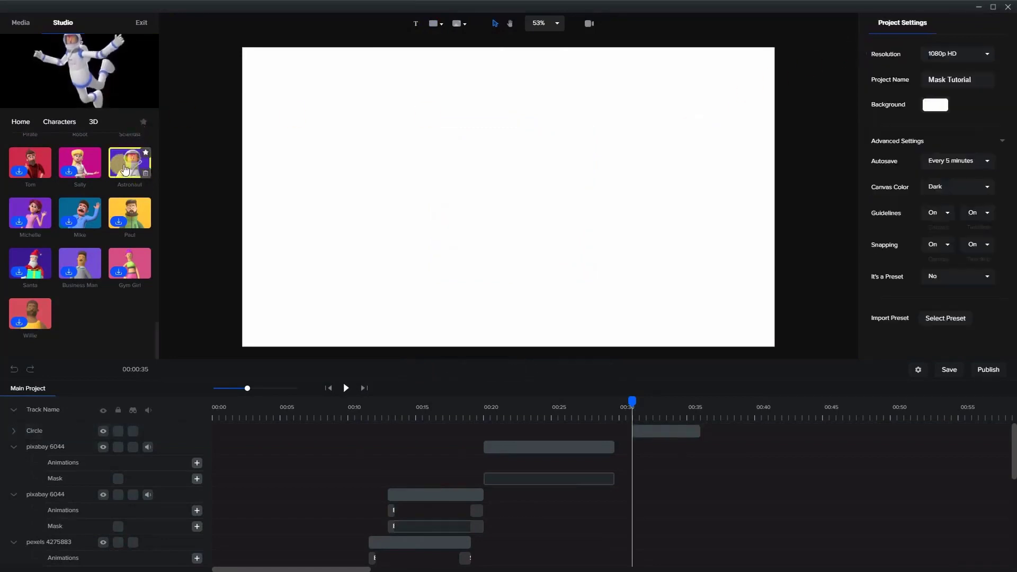
left_click_drag(126, 169, 495, 184)
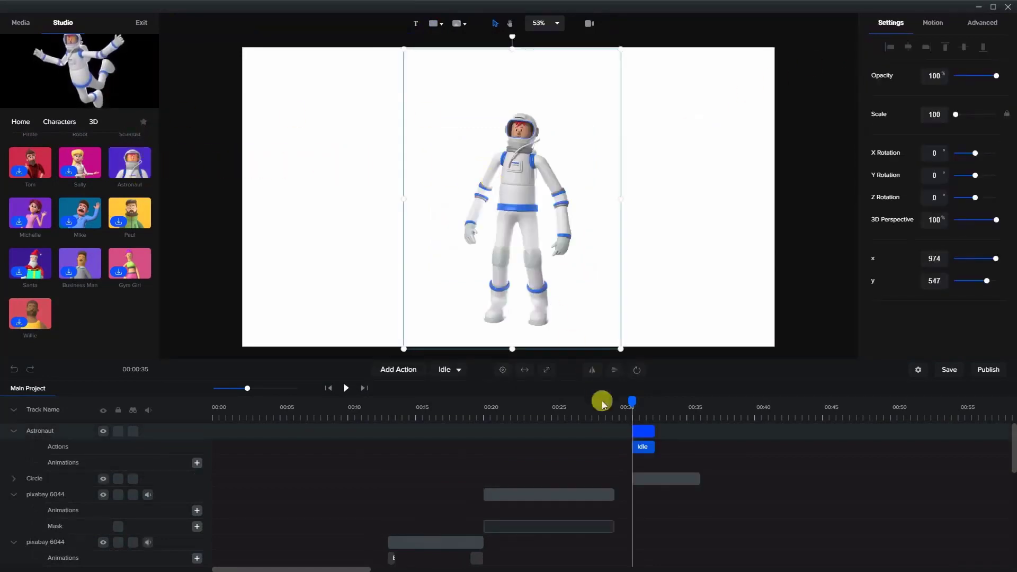
left_click(449, 369)
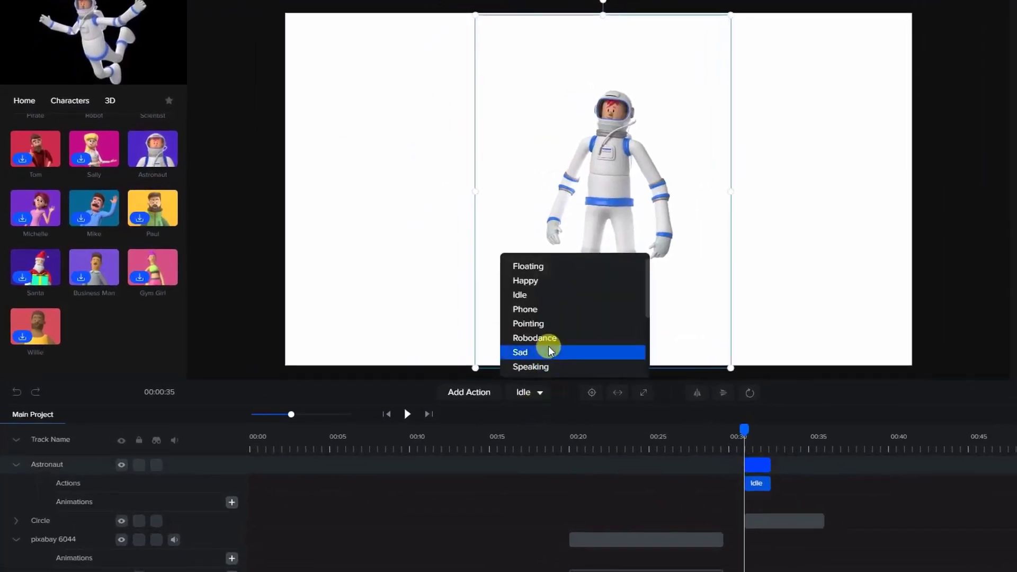
scroll(466, 323, "down", 3)
left_click(545, 307)
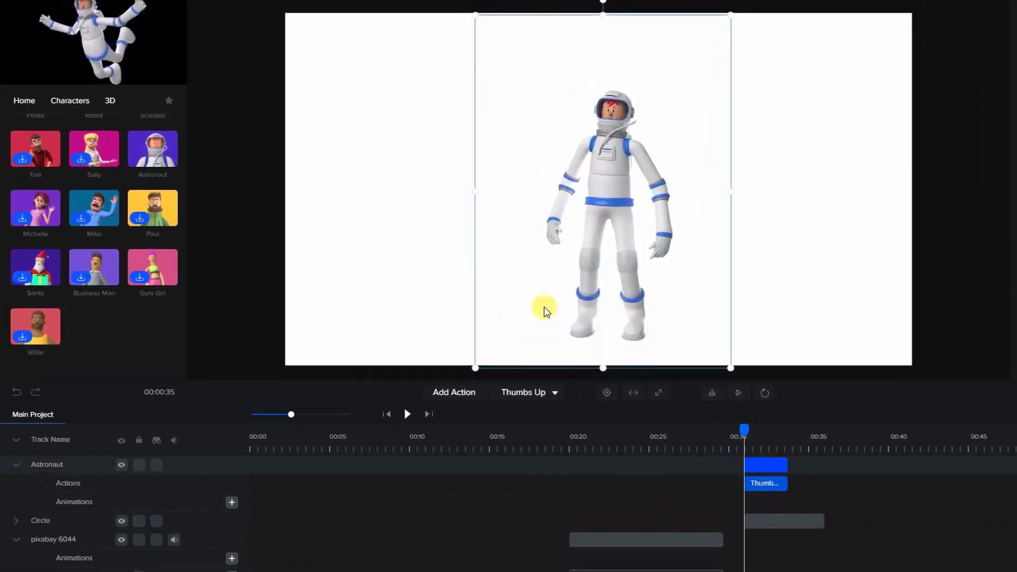
mouse_move(744, 432)
left_mouse_down()
mouse_move(765, 431)
mouse_move(756, 435)
left_mouse_up()
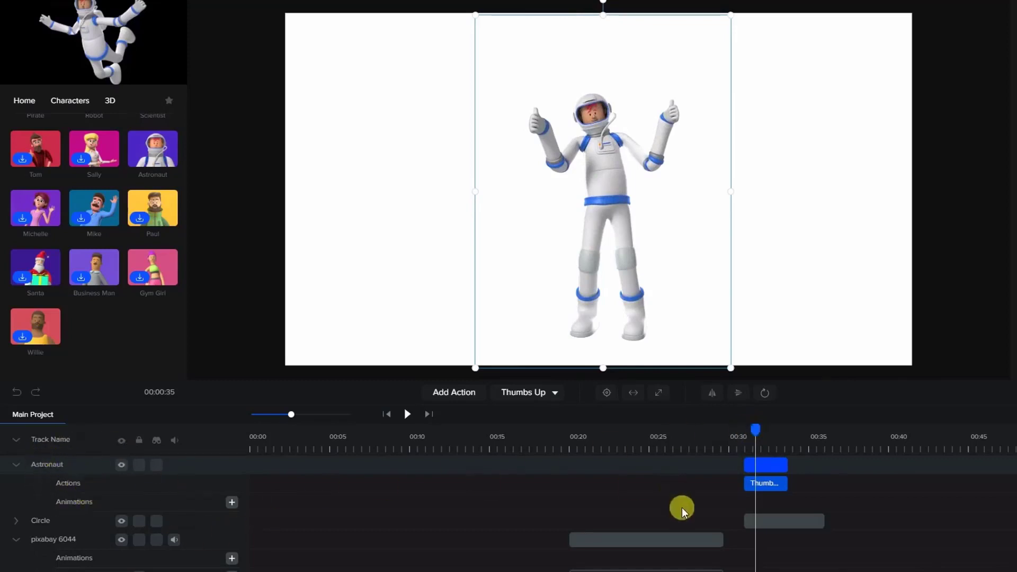
Step: Append 'Mask' to the Circle track's name so it reads 'Circle Mask'
left_click(741, 520)
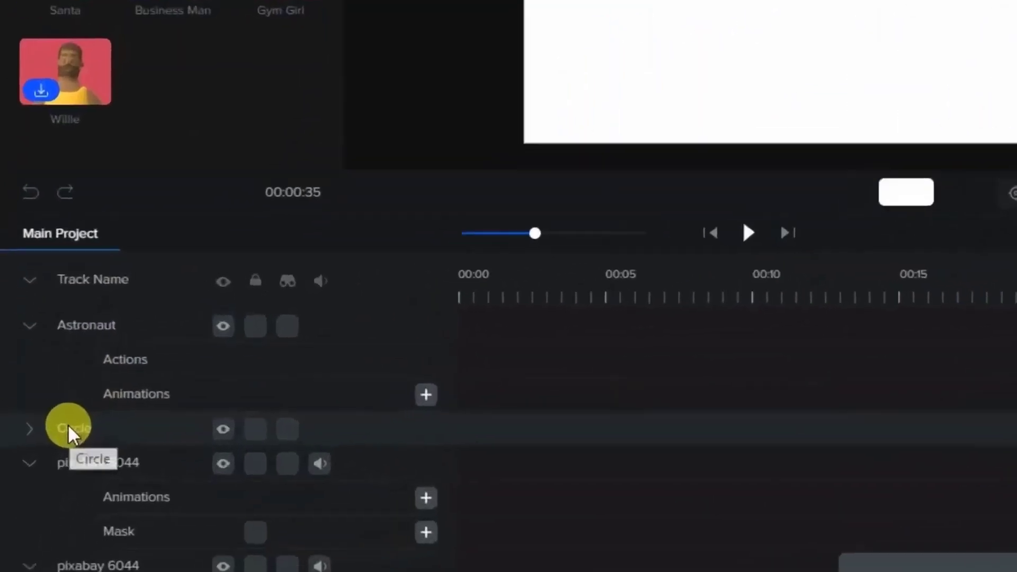
double_click(38, 520)
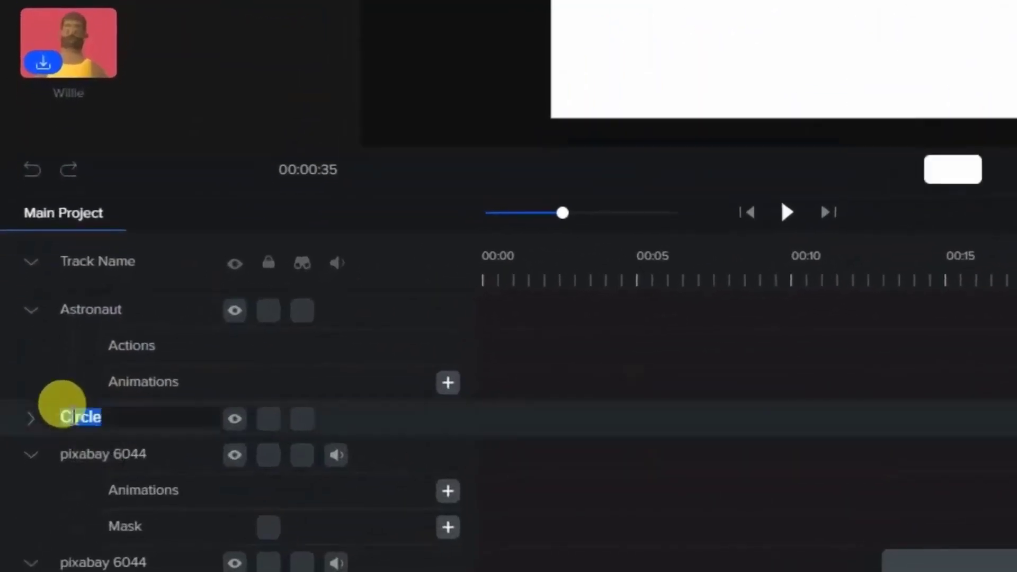
left_click(117, 402)
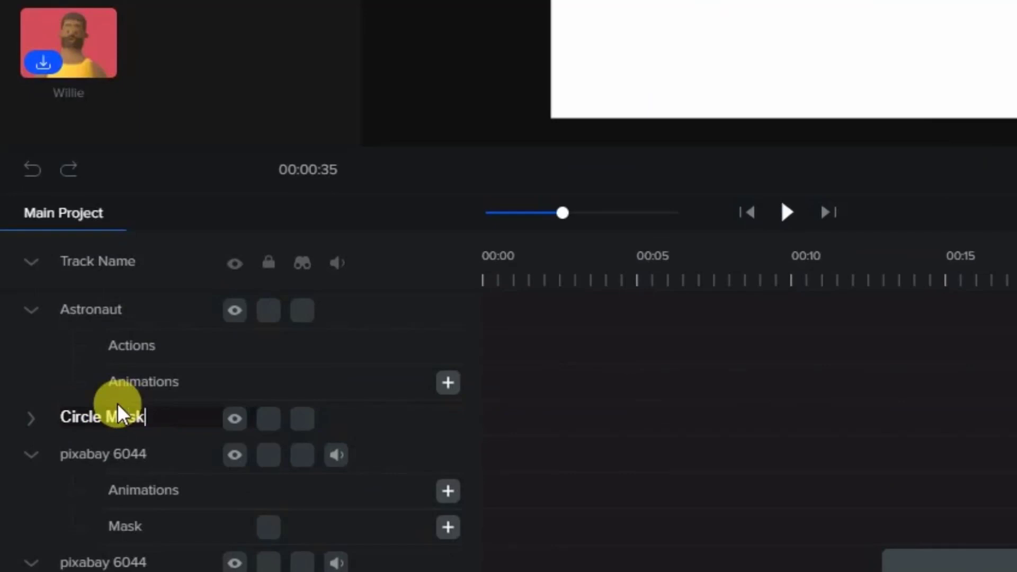
type("Mask")
left_click(763, 464)
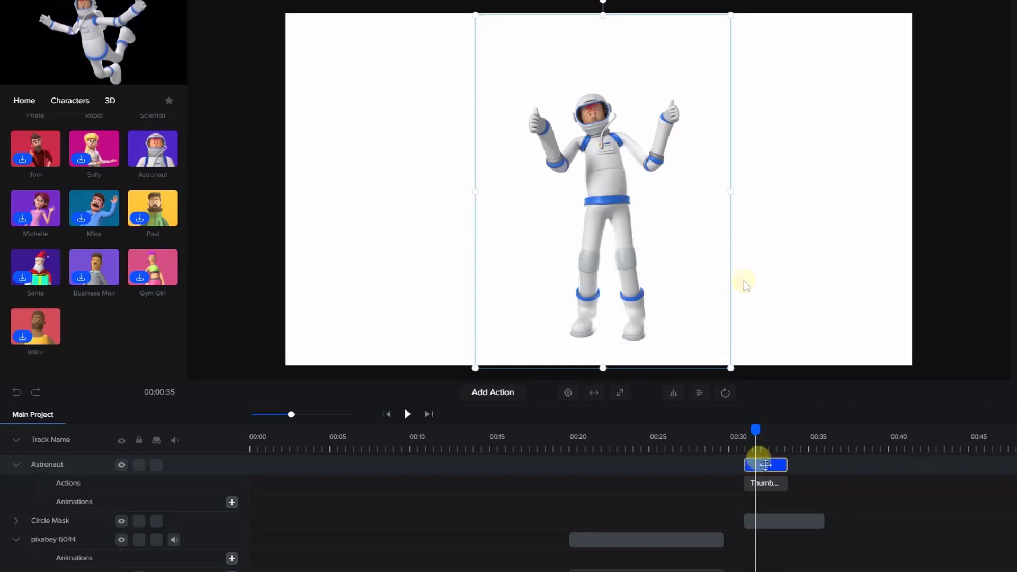
Step: Mask the Astronaut clip with the Circle Mask shape
right_click(766, 464)
mouse_move(788, 538)
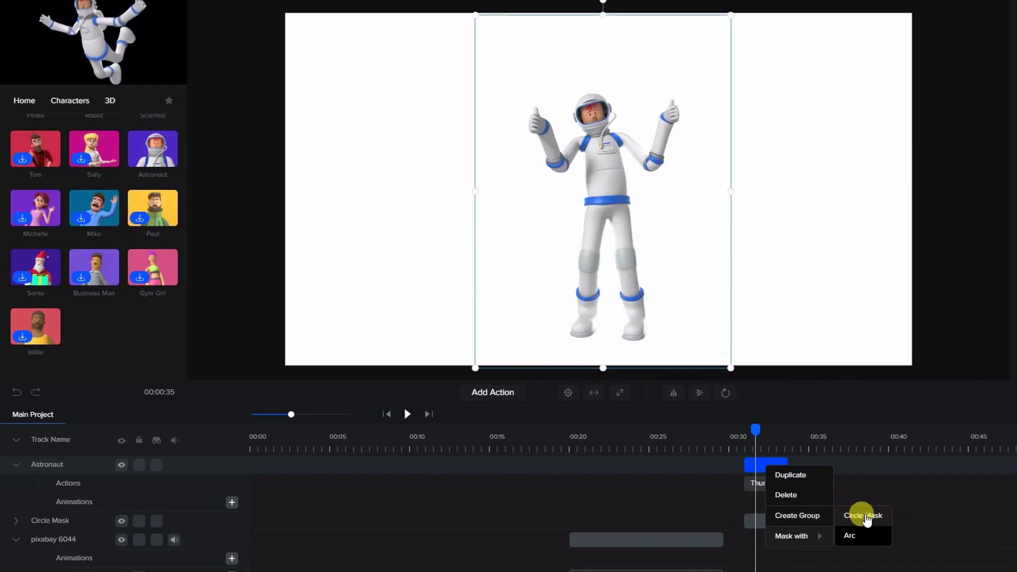
left_click(865, 517)
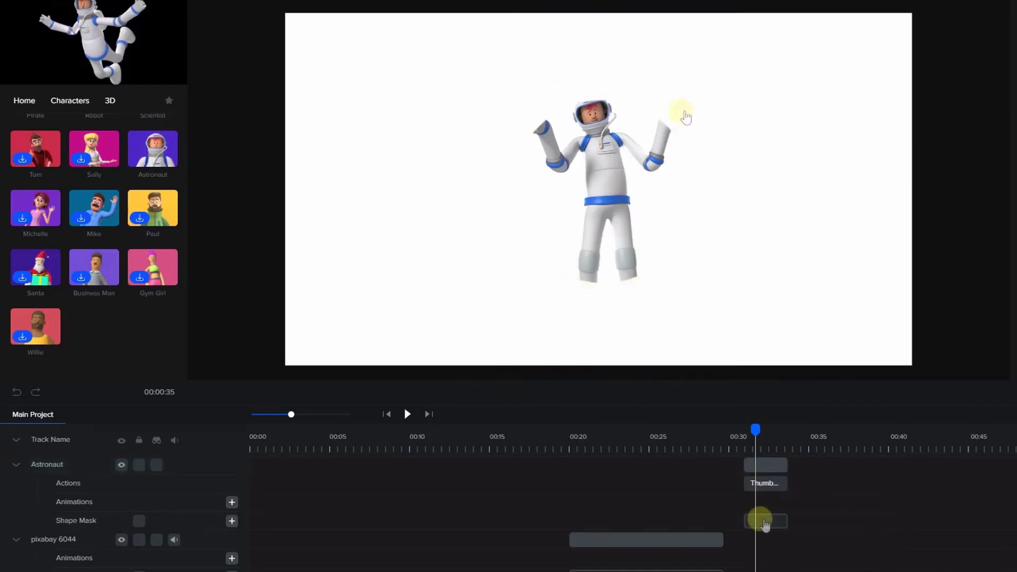
Step: Move the circle mask up-left and shift the astronaut so its upper body shows
left_click(765, 524)
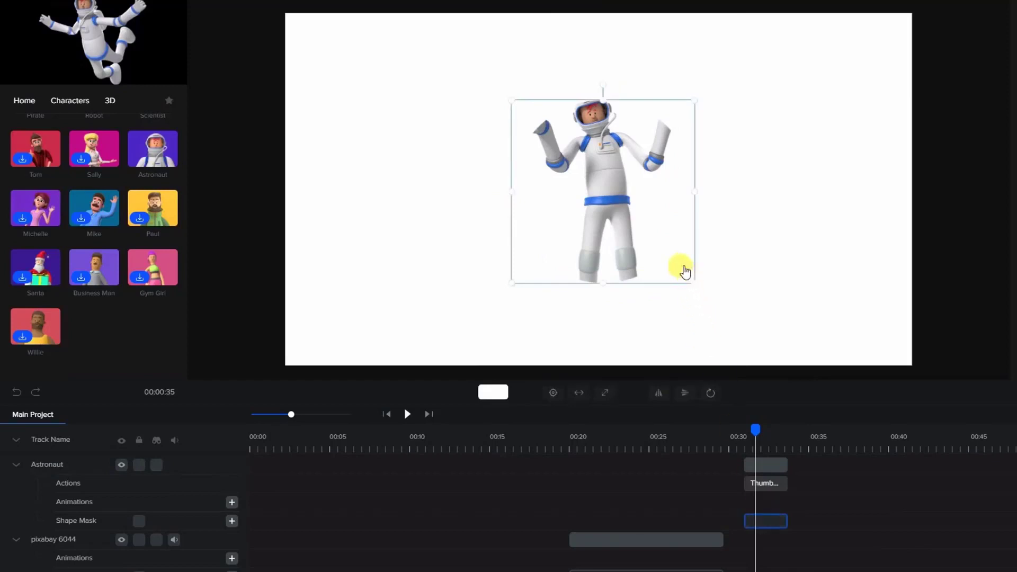
left_click_drag(684, 272, 675, 241)
left_click(765, 483)
left_click(759, 464)
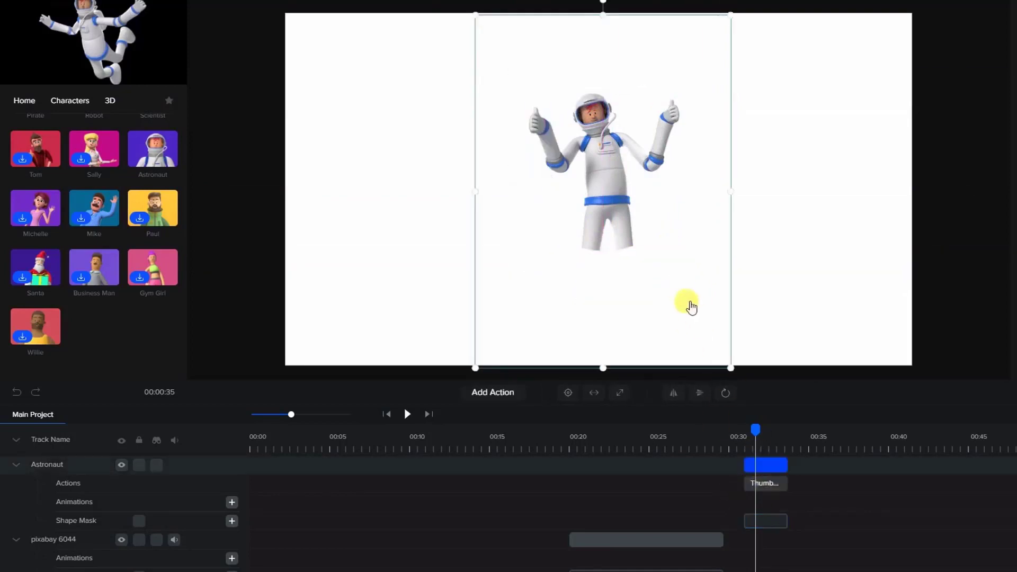
mouse_move(697, 323)
left_mouse_down()
mouse_move(731, 325)
mouse_move(772, 293)
mouse_move(742, 254)
mouse_move(667, 238)
mouse_move(603, 266)
mouse_move(615, 334)
mouse_move(681, 365)
mouse_move(791, 362)
mouse_move(773, 283)
mouse_move(706, 300)
mouse_move(695, 339)
left_mouse_up()
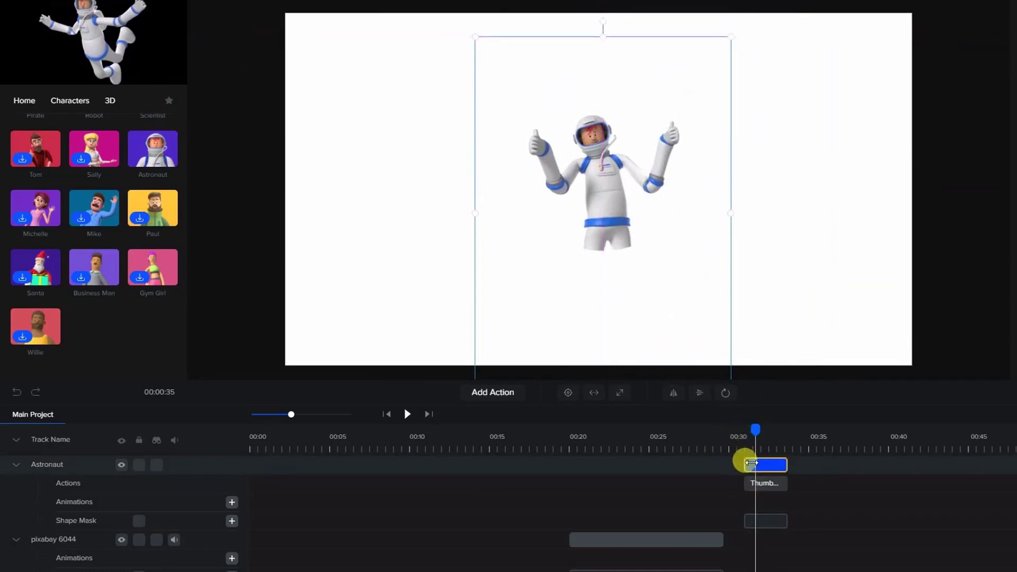
Step: Remove the mask from the Astronaut and try colours on Circle Mask, keeping it white
right_click(766, 466)
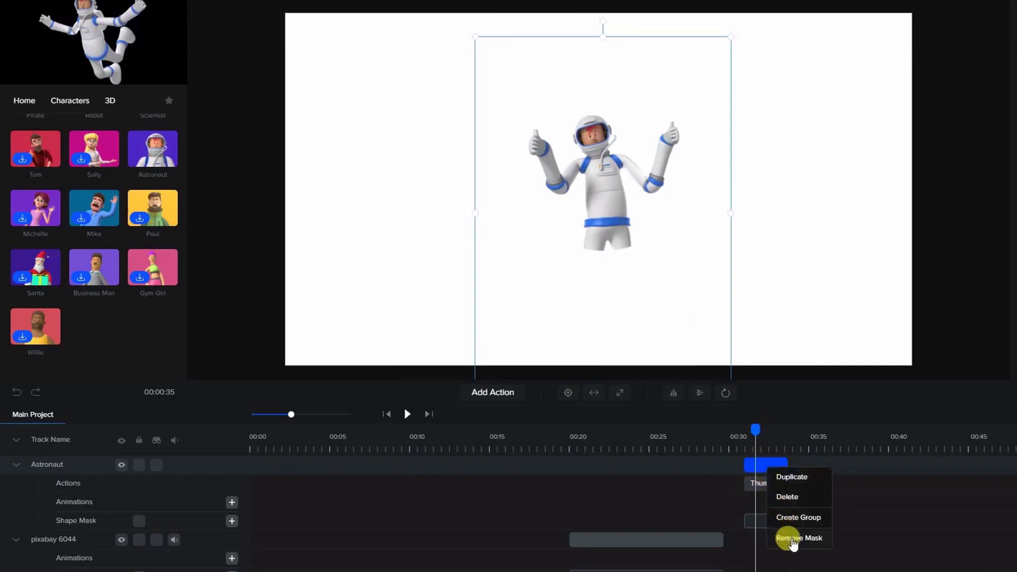
left_click(793, 539)
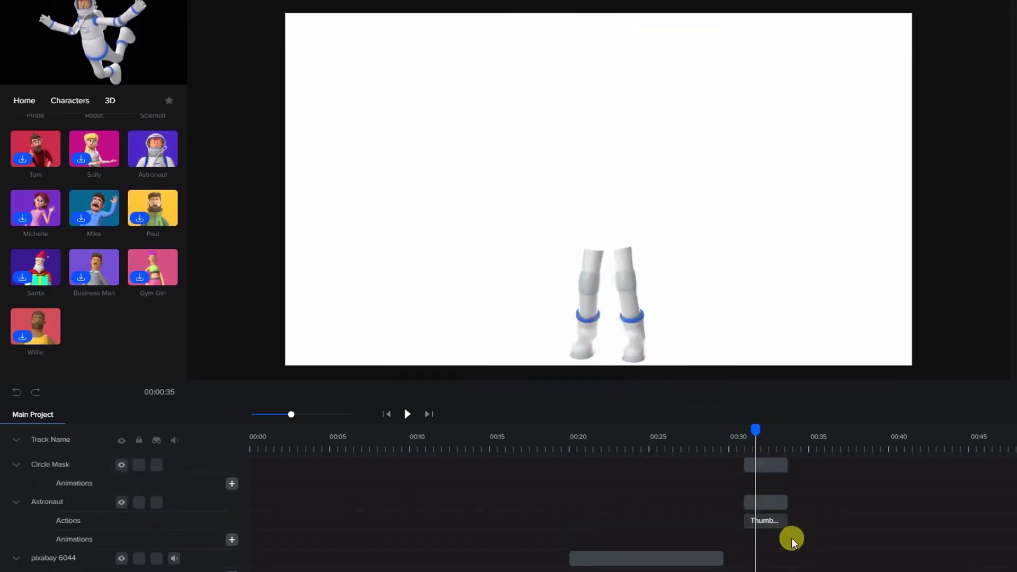
left_click(762, 463)
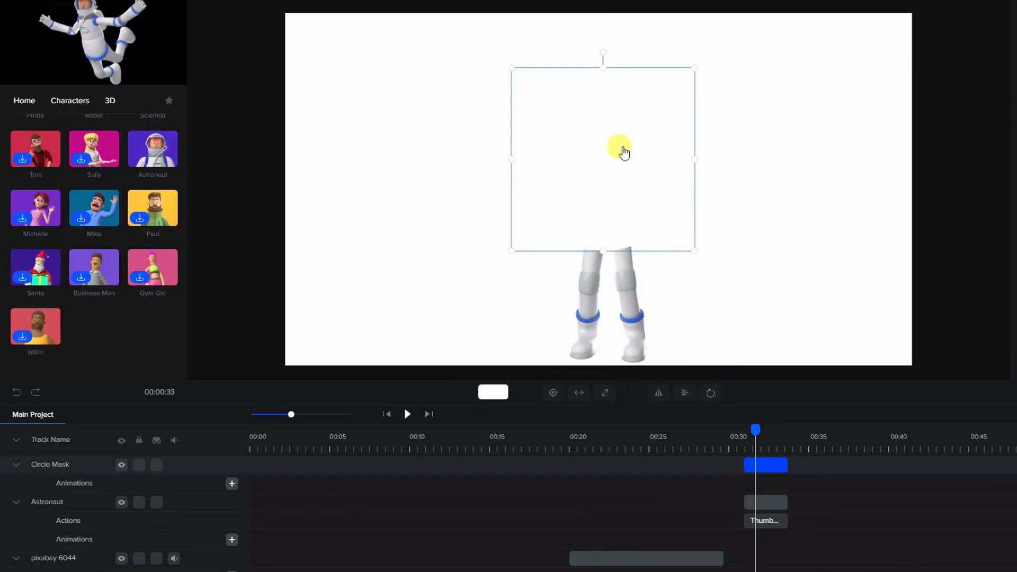
left_click(926, 77)
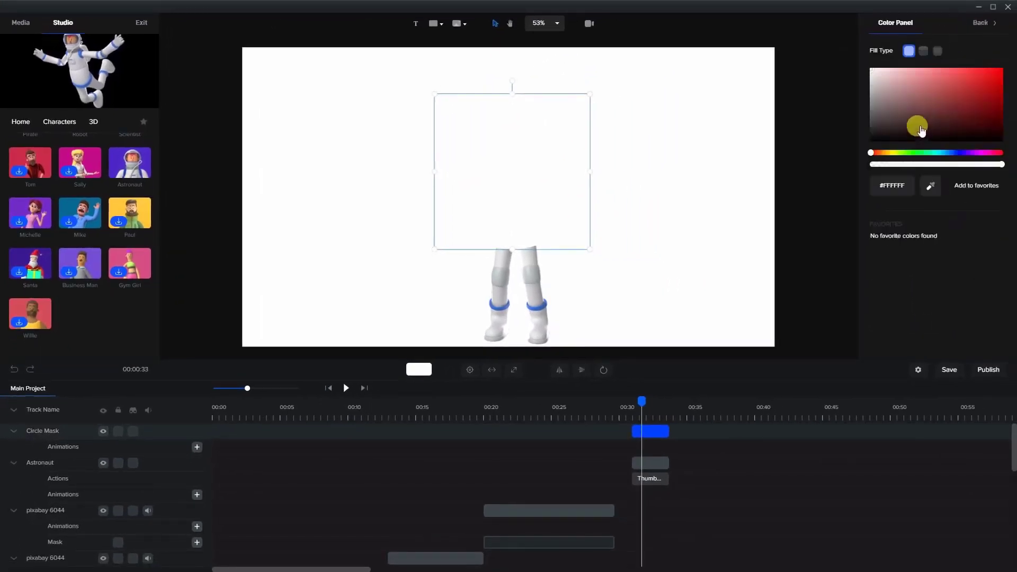
left_click_drag(920, 129, 866, 64)
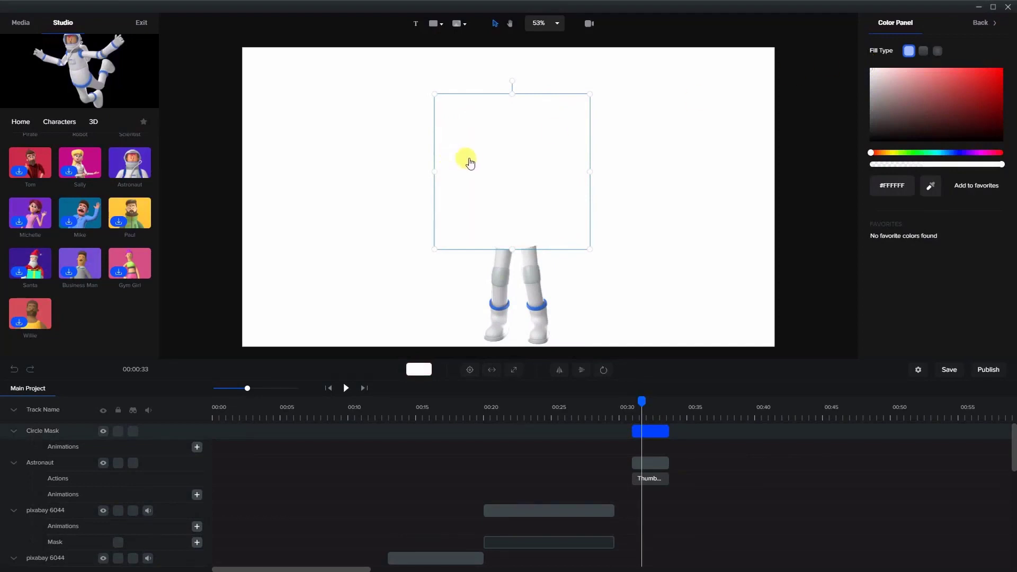
Step: Duplicate the Circle Mask clip and rename the top copy 'Circle BG'
left_click(646, 430)
right_click(646, 430)
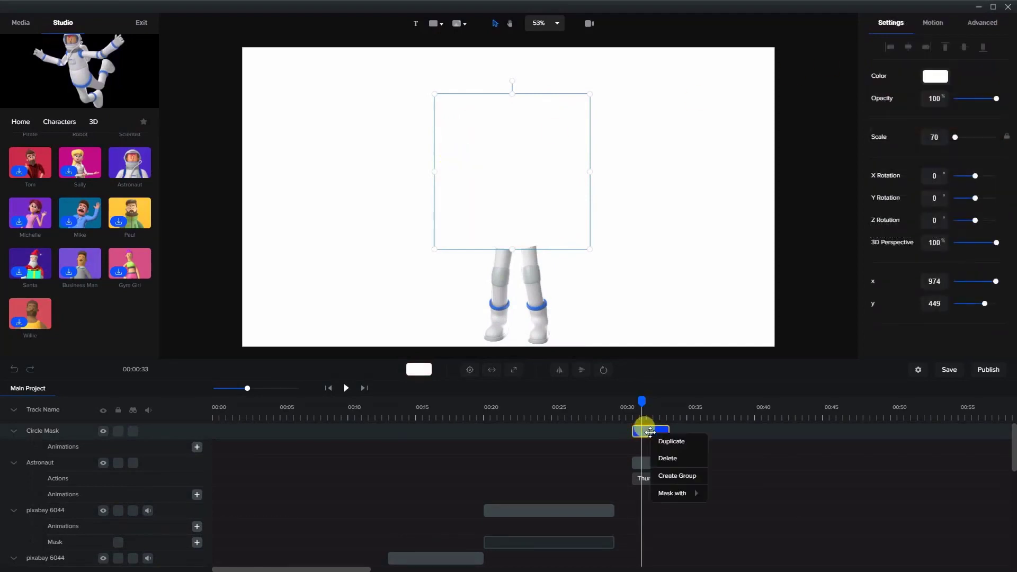
left_click(663, 444)
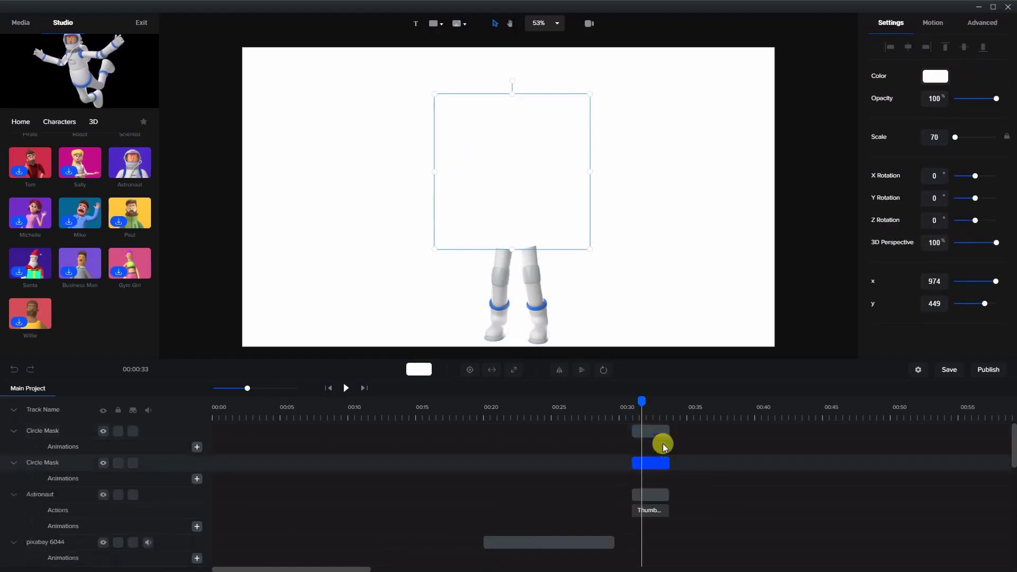
double_click(51, 431)
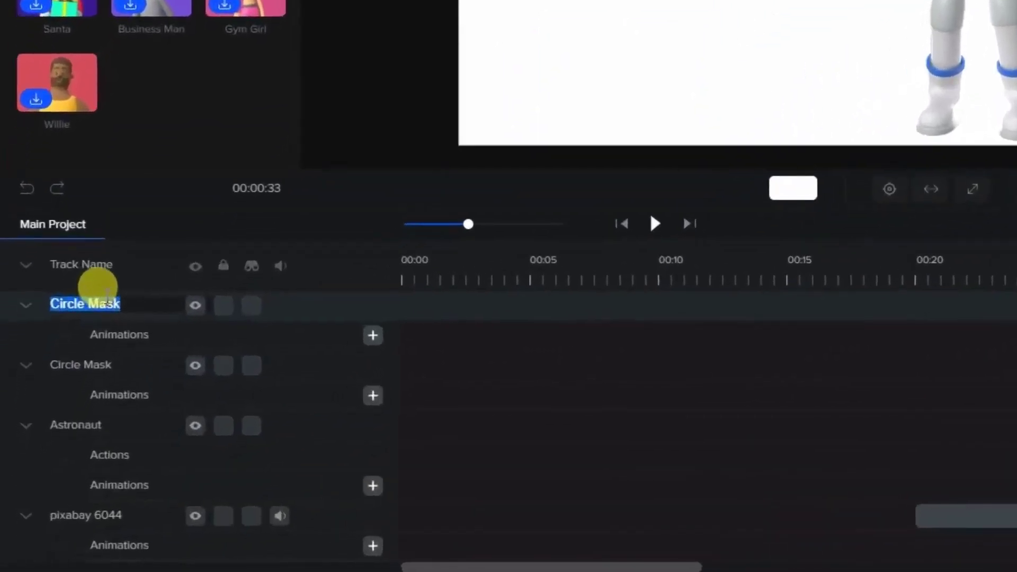
key("End")
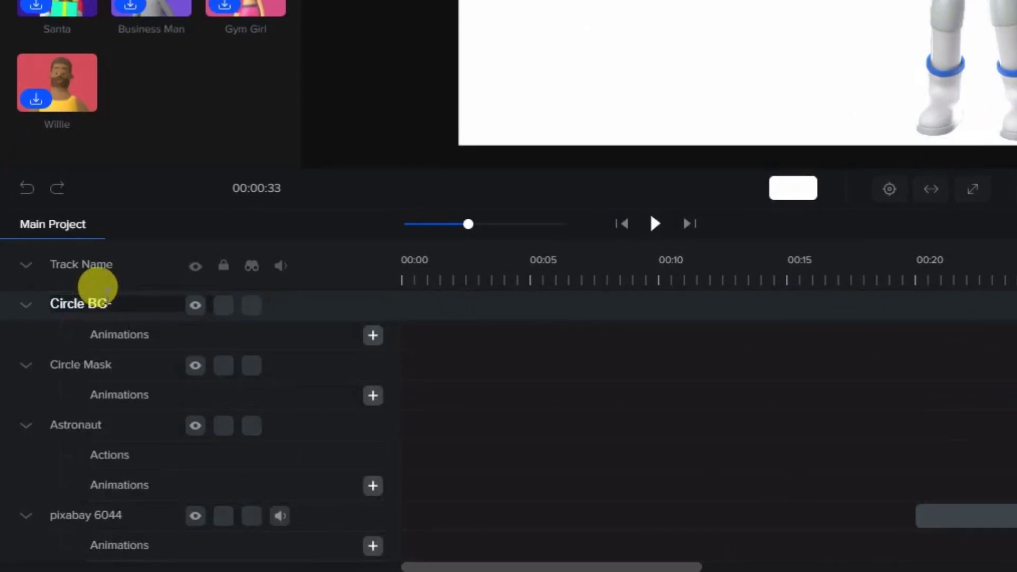
type("BG")
key("Return")
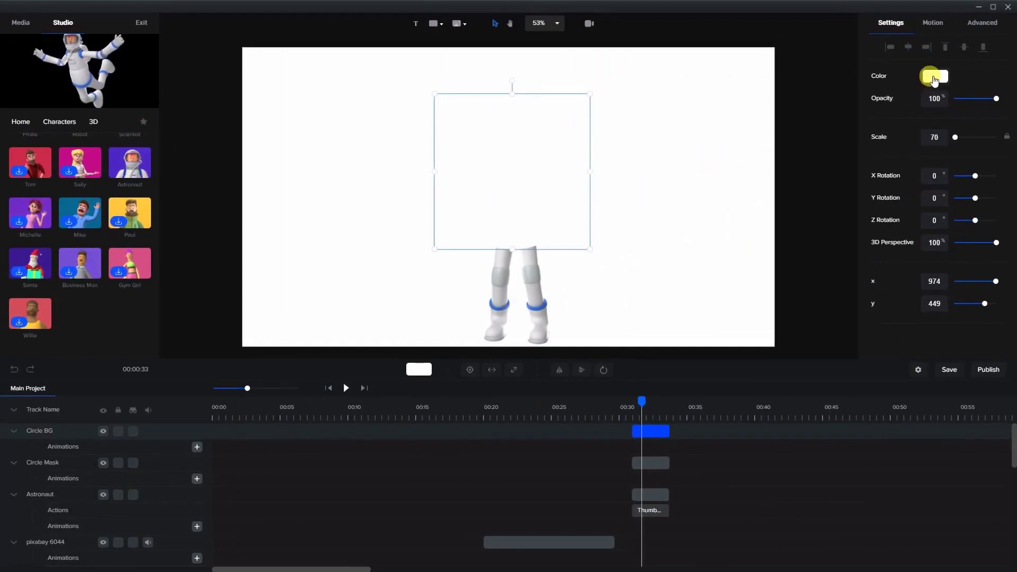
Step: Fill Circle BG with a pale light cyan, #A8F4EB
left_click(933, 78)
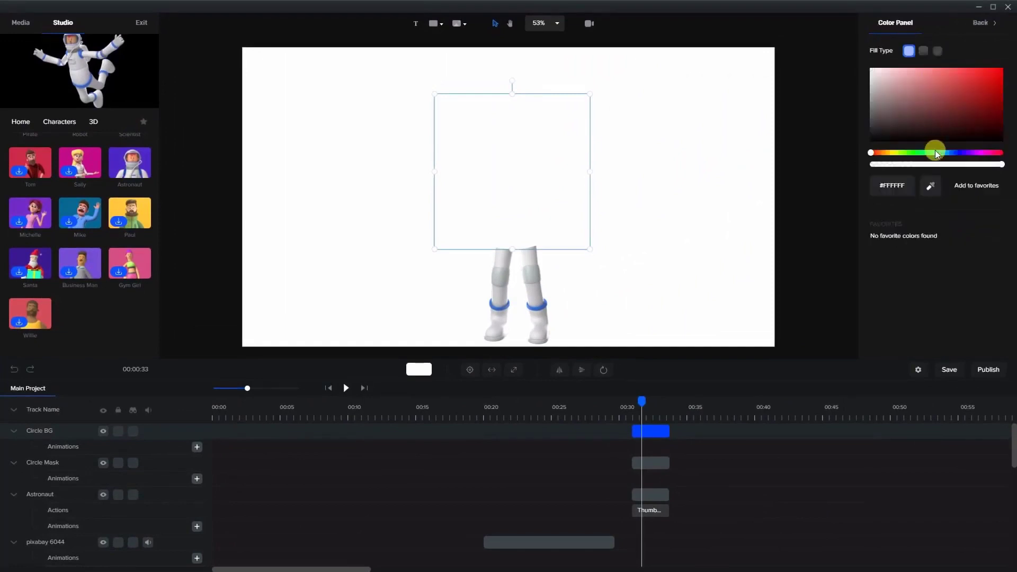
left_click(935, 154)
left_click(934, 78)
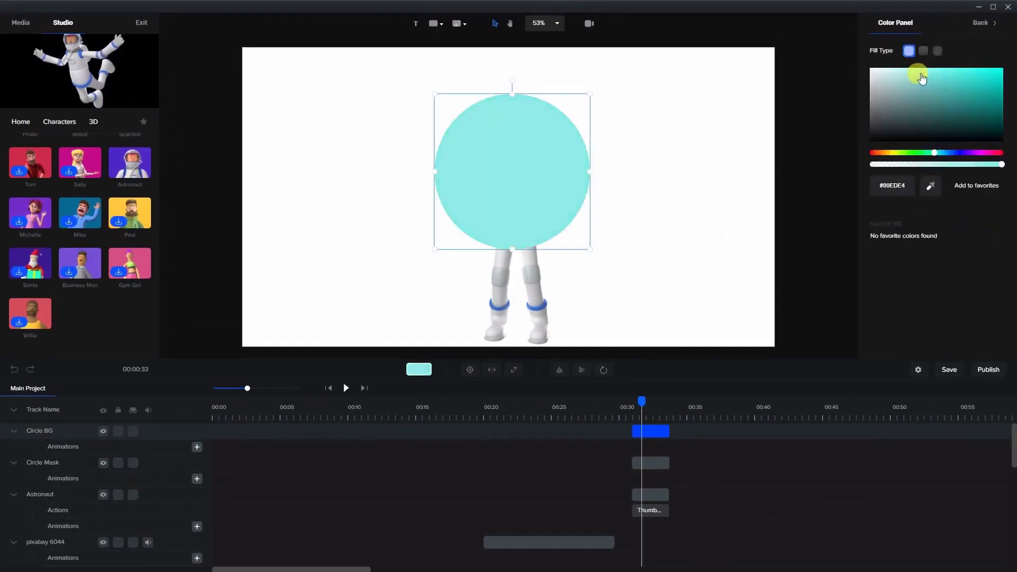
left_click_drag(919, 78, 910, 77)
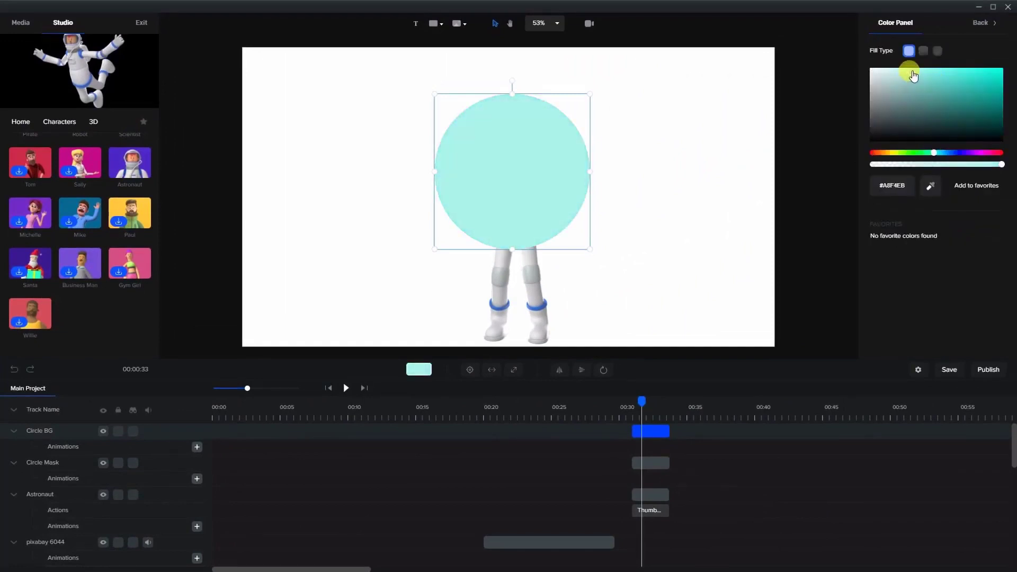
left_click(725, 215)
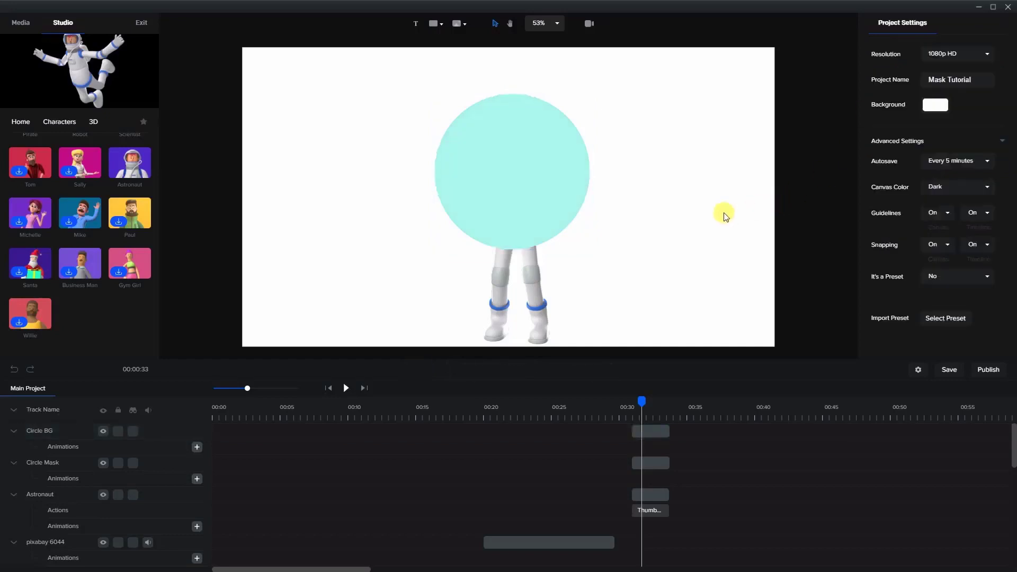
Step: Move the Circle BG track beneath the Astronaut track
left_click(564, 194)
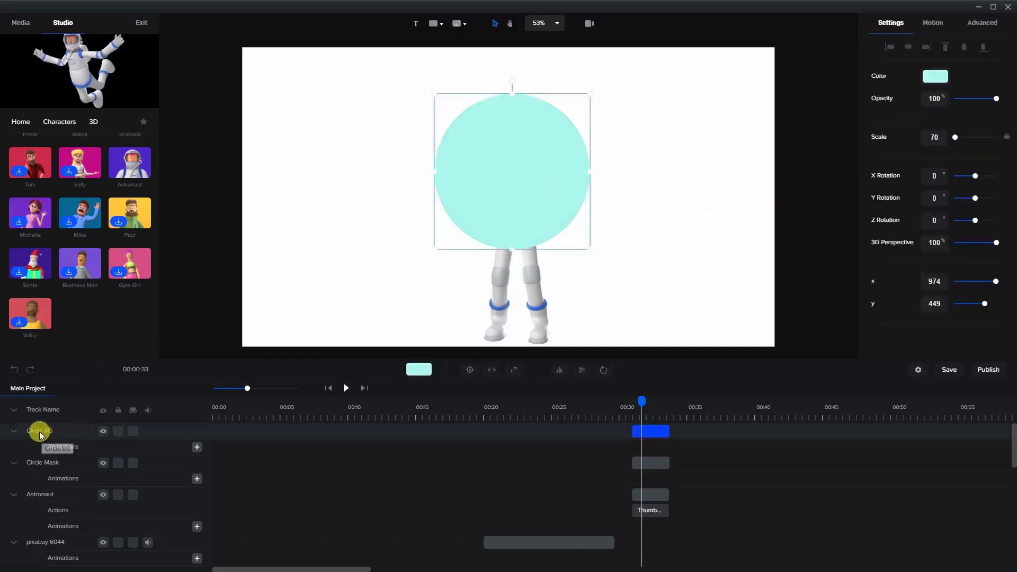
left_click_drag(39, 431, 36, 470)
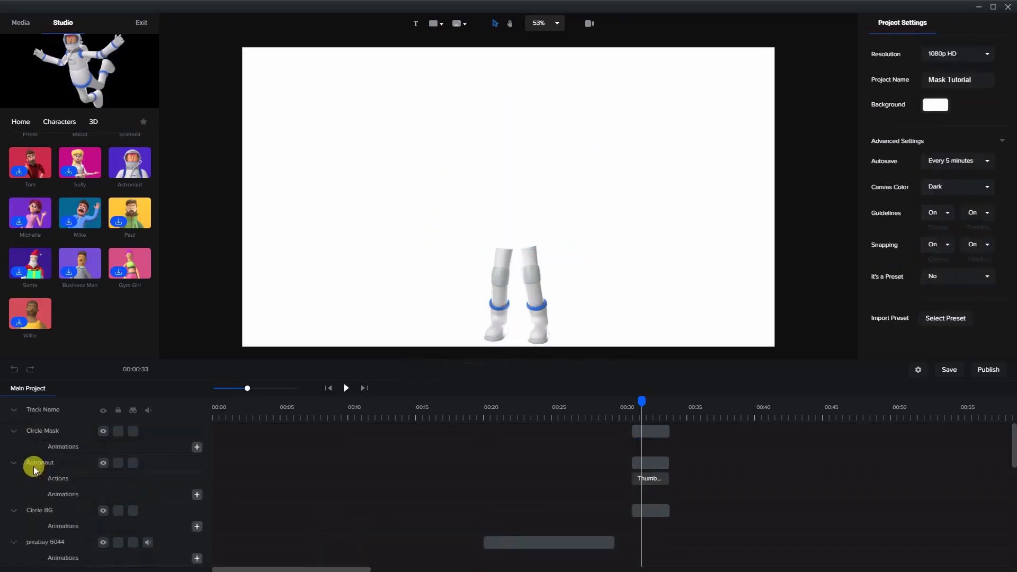
left_click(41, 512)
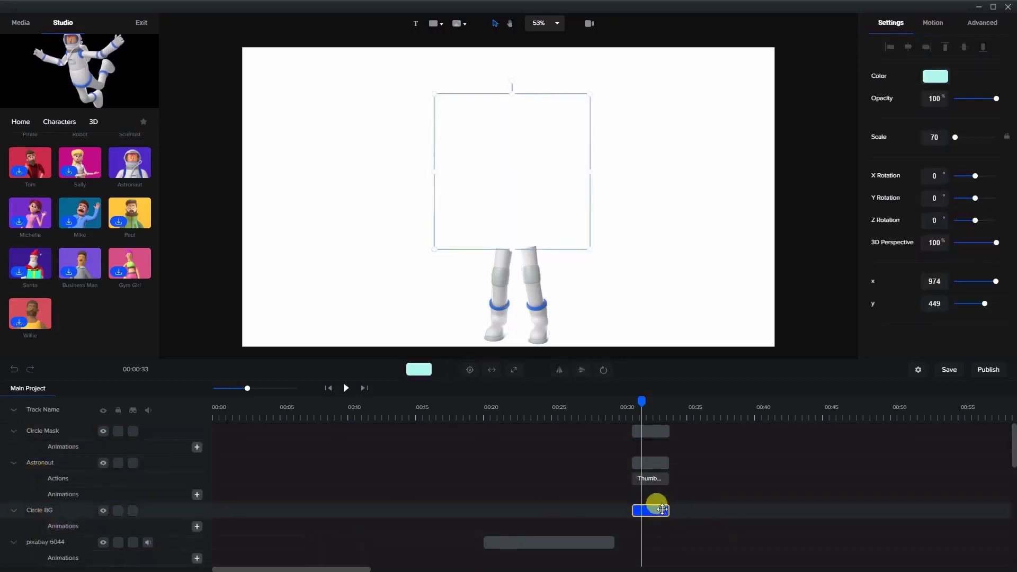
Step: Mask the Astronaut with Circle Mask and position it at x 960, y 614
left_click(652, 463)
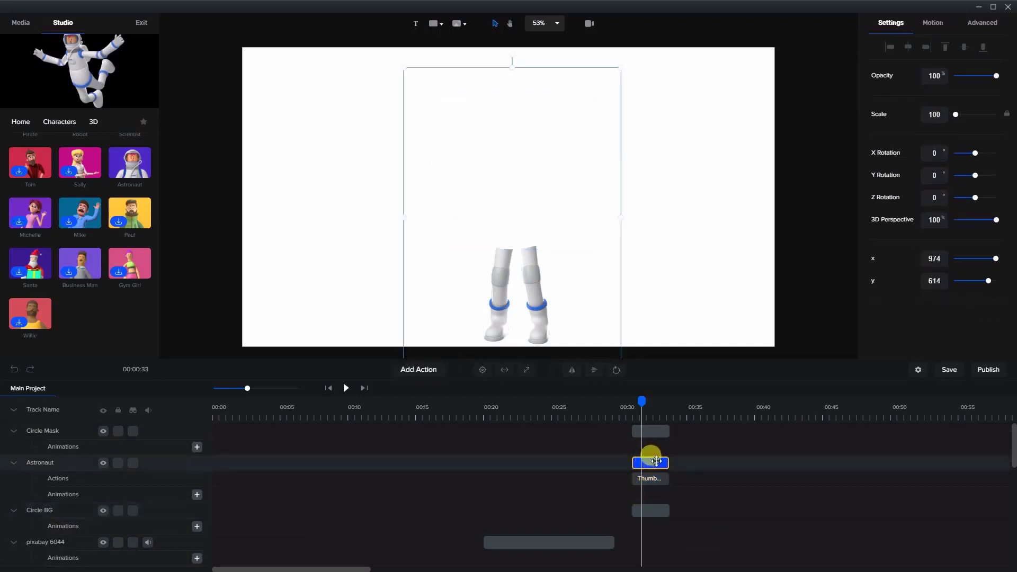
right_click(656, 461)
mouse_move(696, 526)
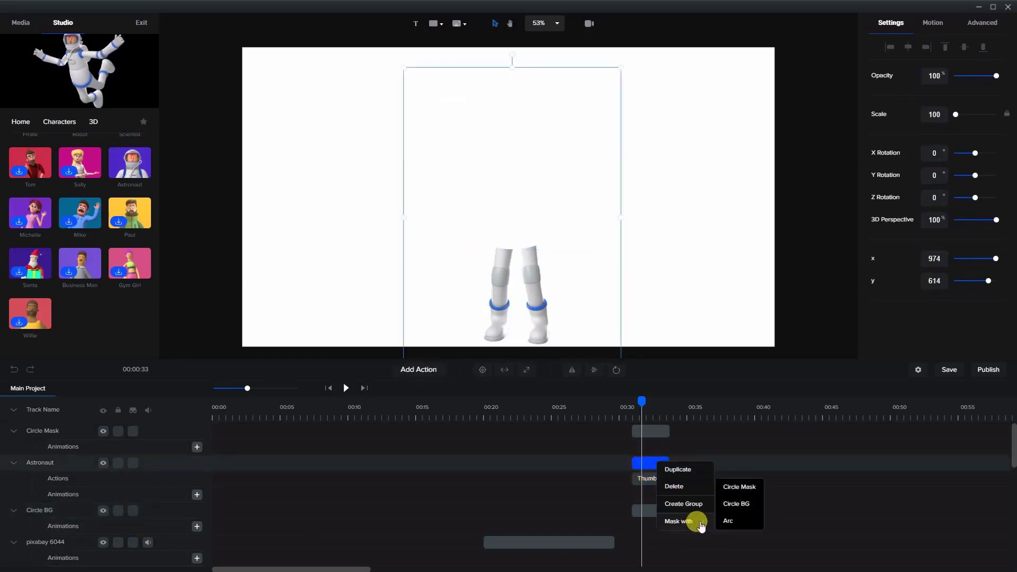
left_click(739, 487)
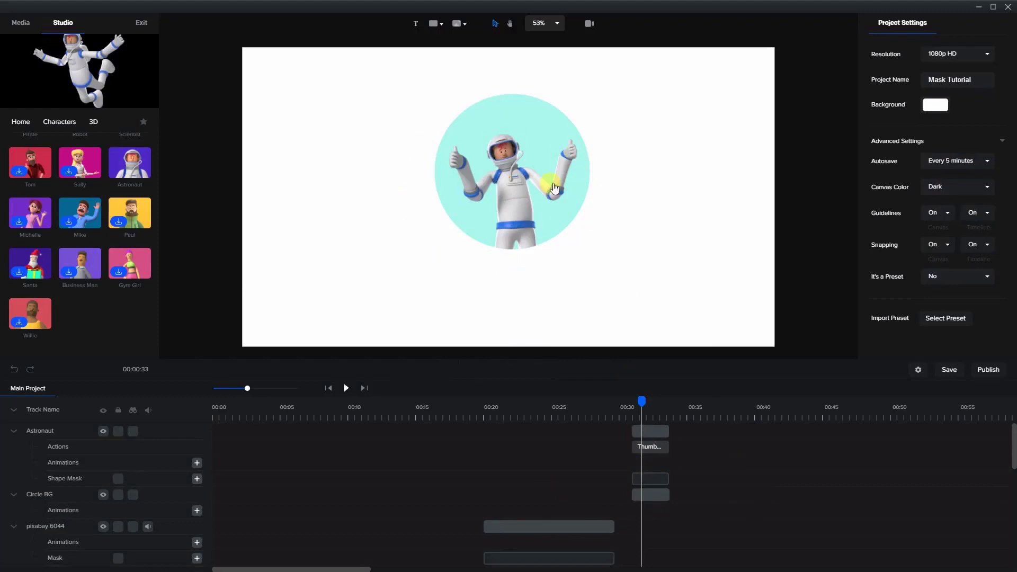
left_click(647, 430)
mouse_move(592, 310)
left_mouse_down()
mouse_move(601, 256)
mouse_move(544, 311)
mouse_move(551, 348)
mouse_move(665, 295)
mouse_move(551, 295)
mouse_move(645, 324)
mouse_move(606, 279)
mouse_move(581, 307)
left_mouse_up()
Step: Play back from about 00:30 to check the circle mask, then jump to 00:35
left_click(629, 418)
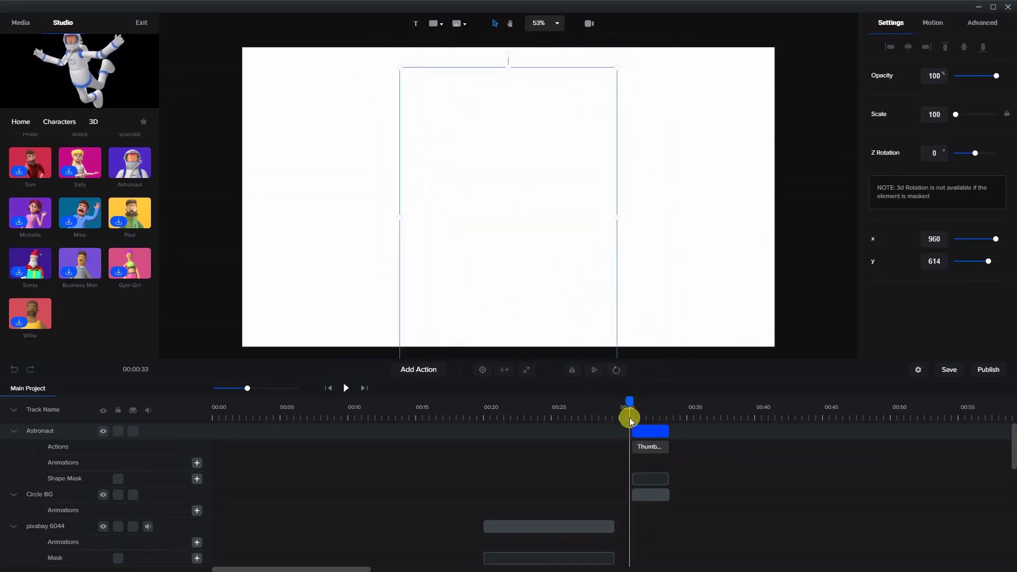
left_click(345, 390)
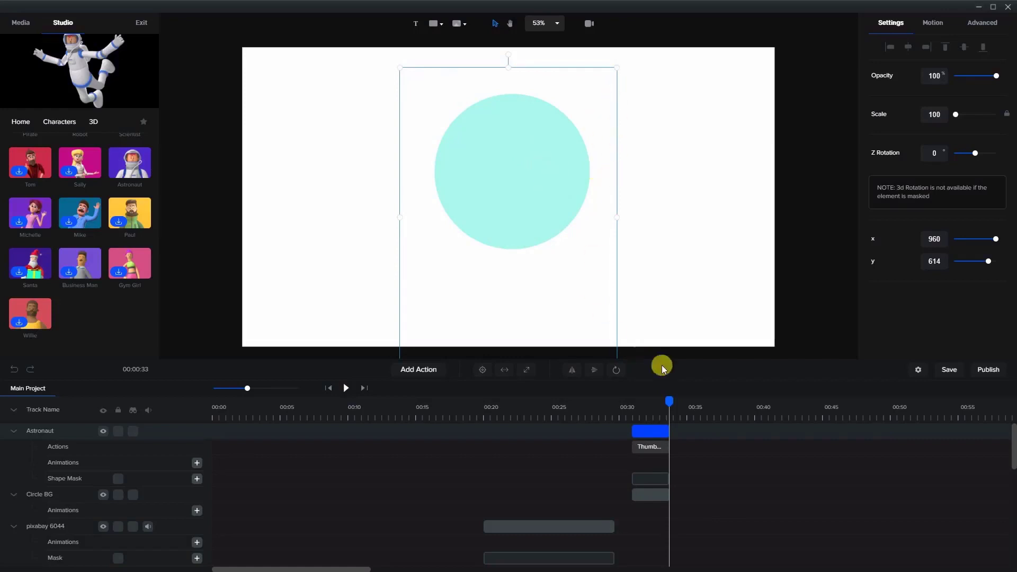
left_click(691, 402)
Step: Add the YouTube logo shape and enlarge it toward the upper-left and lower-right
left_click(638, 150)
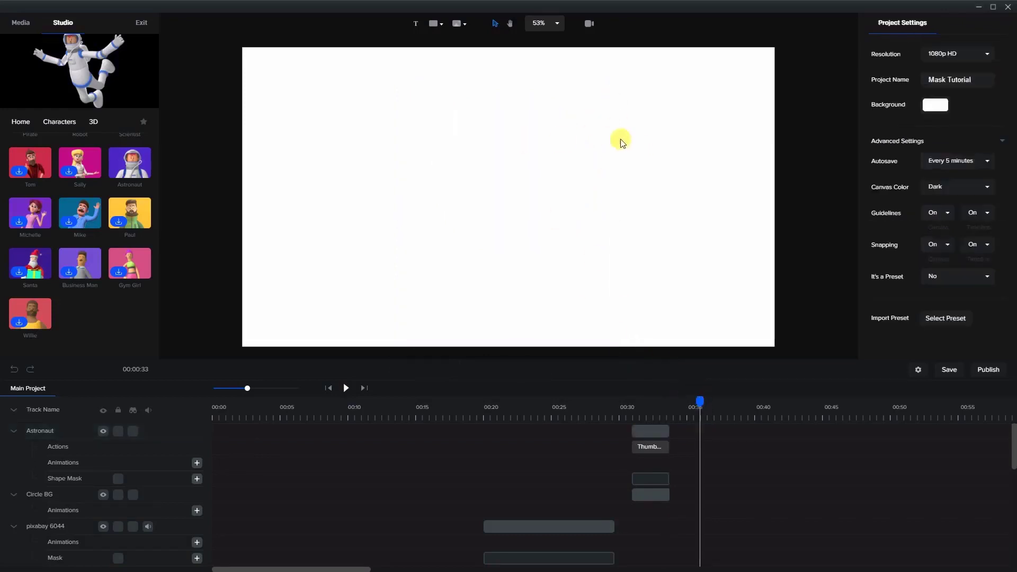
left_click(435, 25)
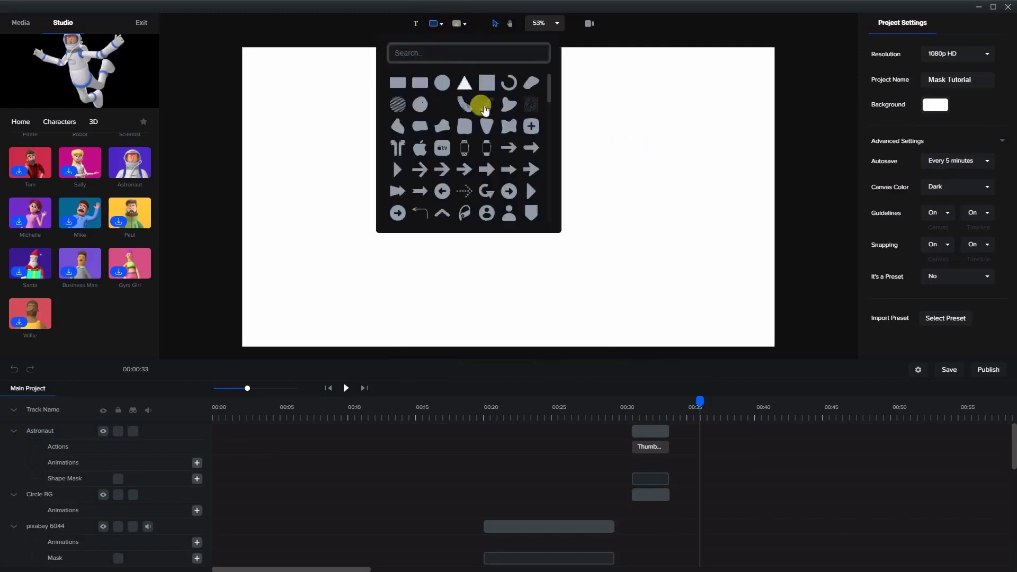
left_click_drag(550, 94, 548, 214)
left_click(486, 209)
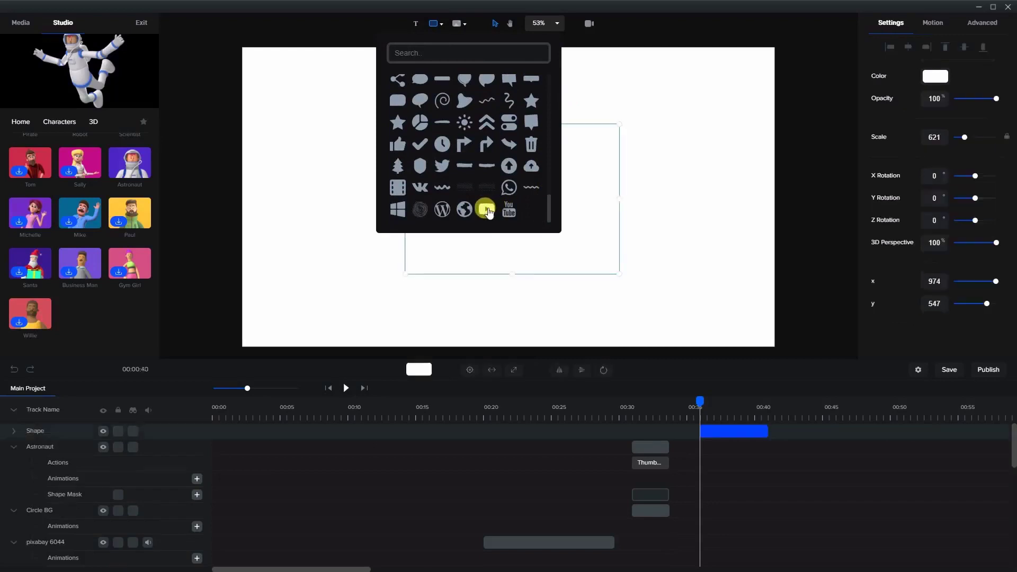
left_click(575, 211)
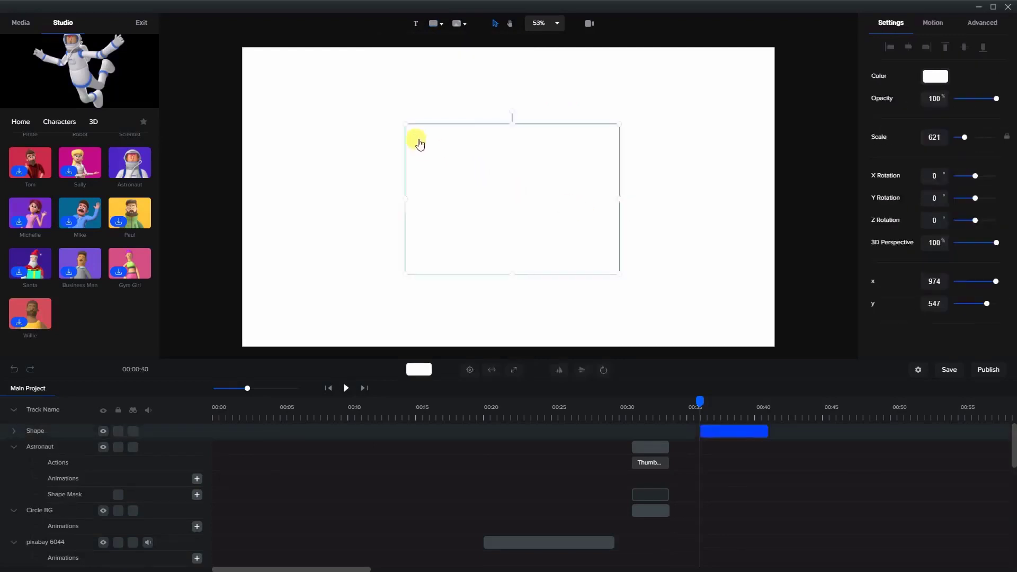
left_click_drag(404, 127, 380, 116)
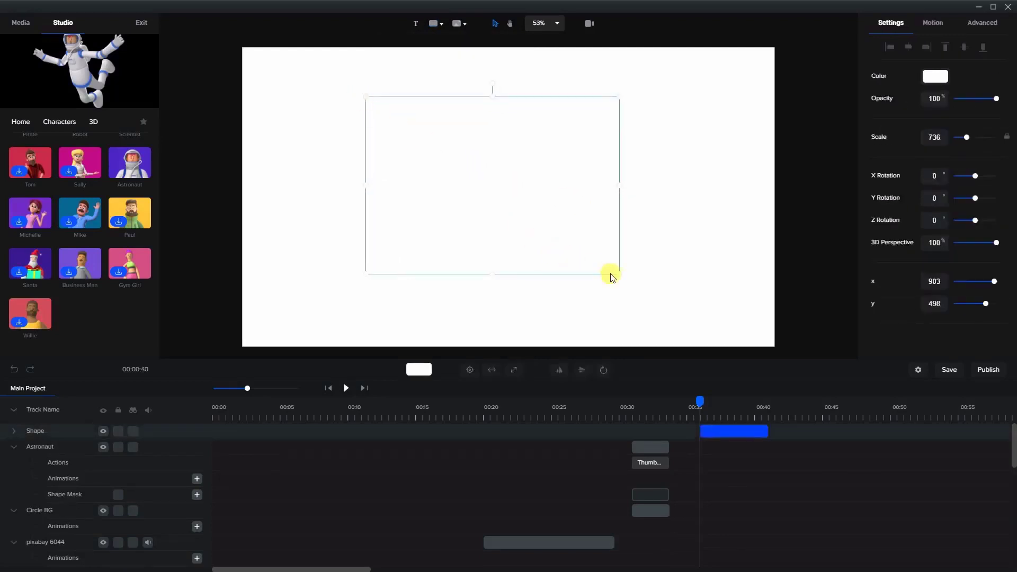
left_click_drag(617, 274, 651, 296)
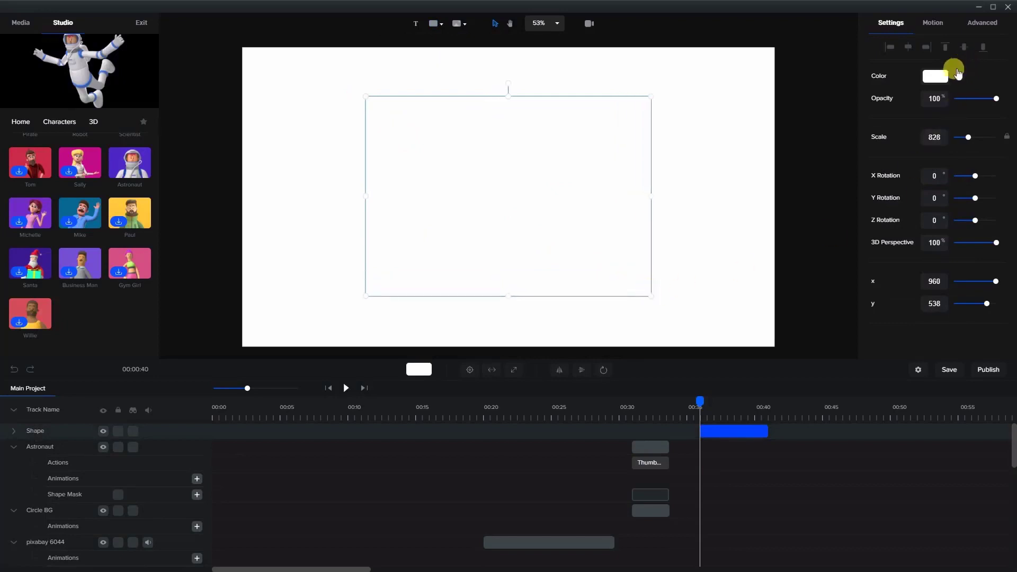
Step: Fill the logo shape white and rename its track to 'Logo'
left_click(929, 77)
left_click_drag(896, 102, 854, 66)
left_click(721, 153)
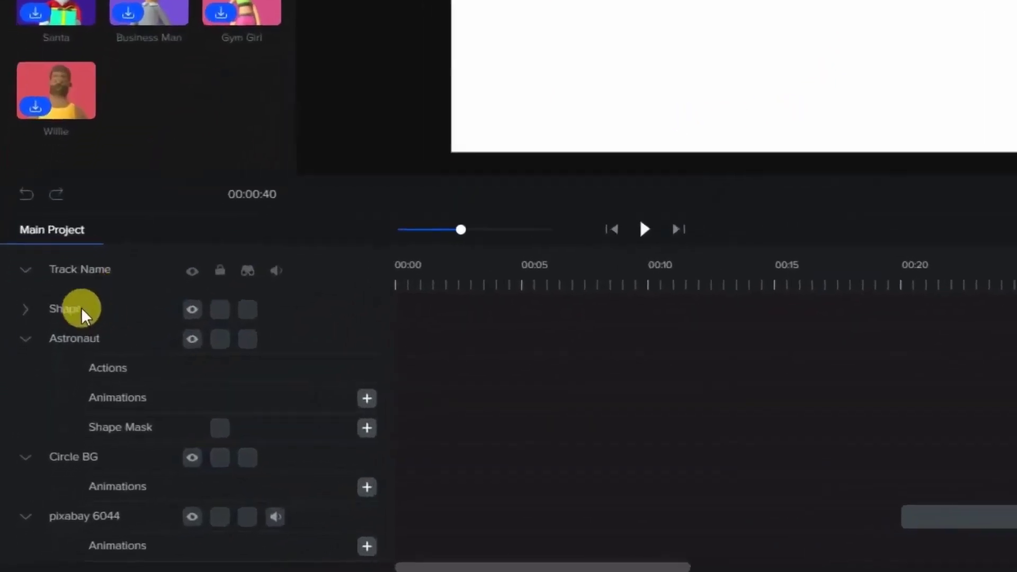
double_click(34, 430)
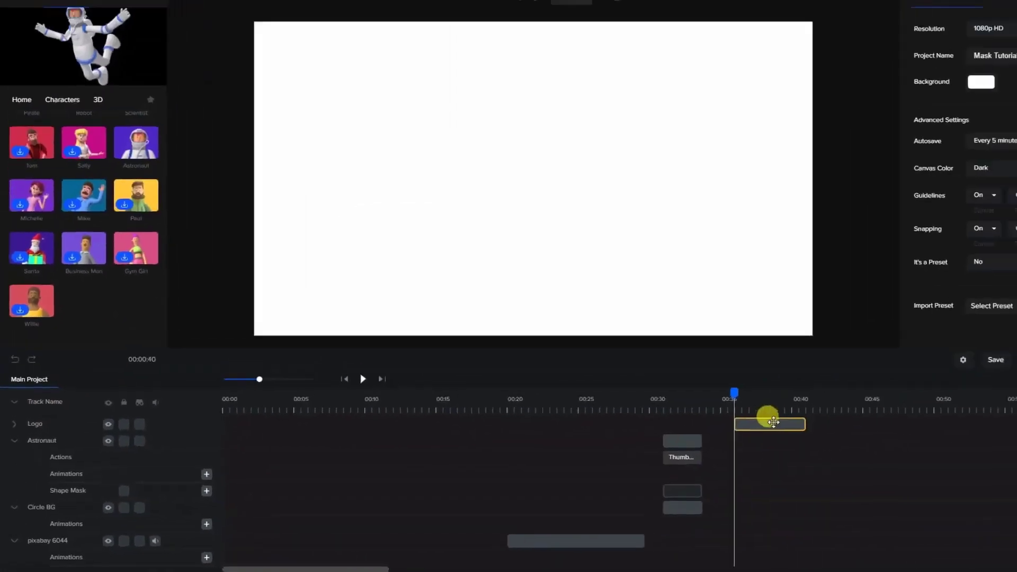
left_click(747, 431)
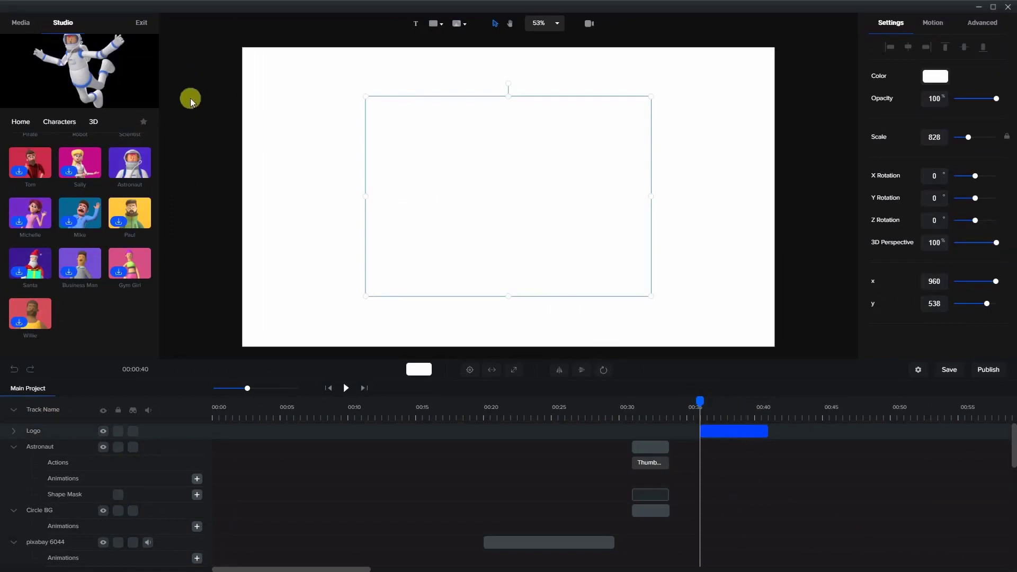
Step: Place the pixabay 6044 video full-frame and extend the Logo clip to 00:50
left_click(17, 27)
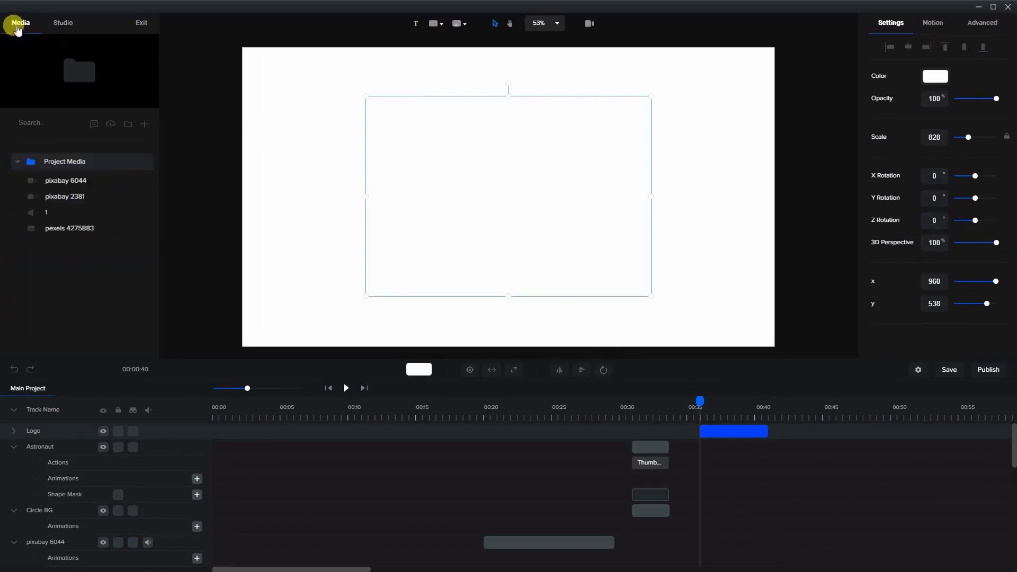
left_click(65, 197)
left_click(66, 181)
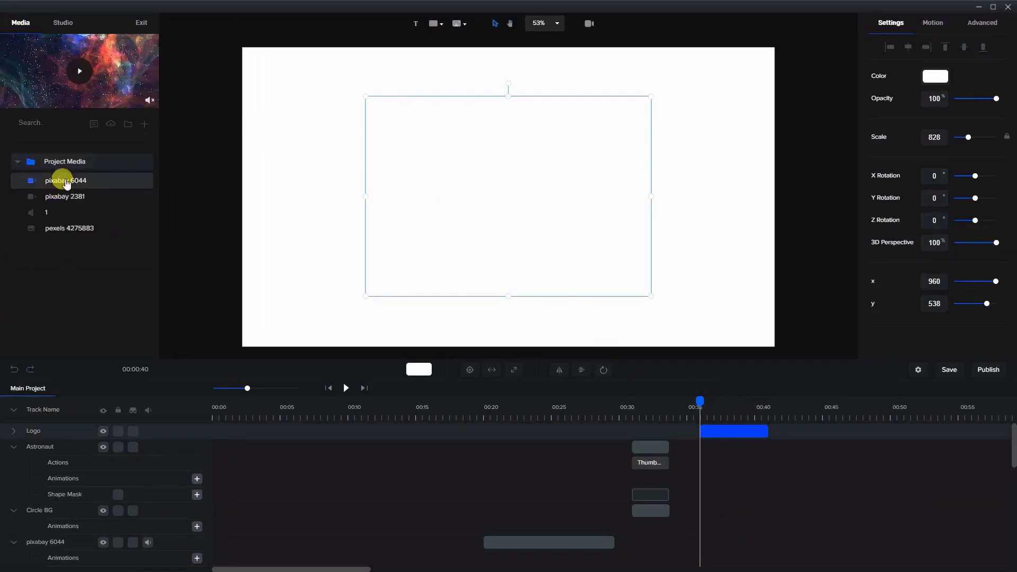
left_click_drag(67, 184, 529, 189)
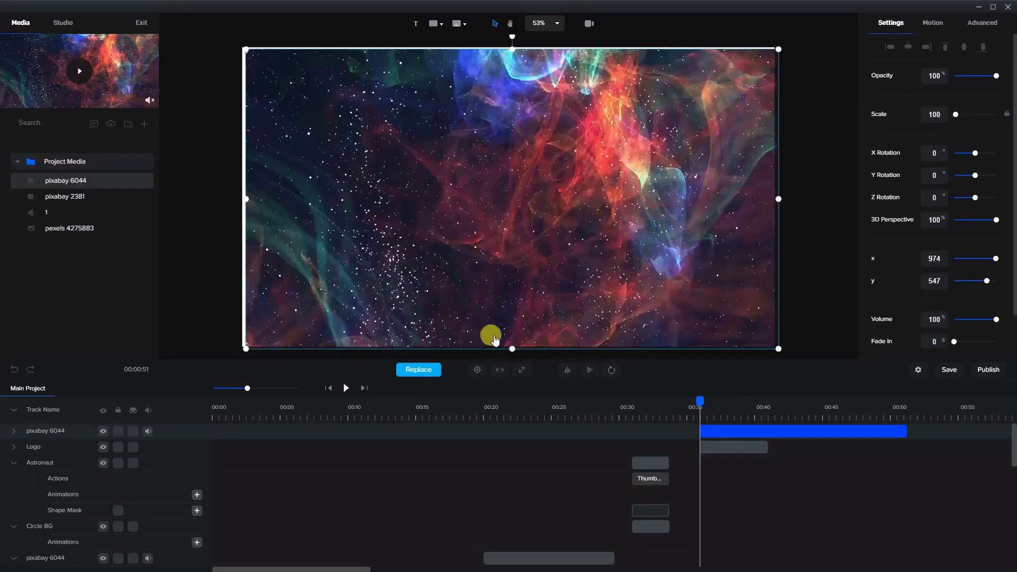
left_click(520, 371)
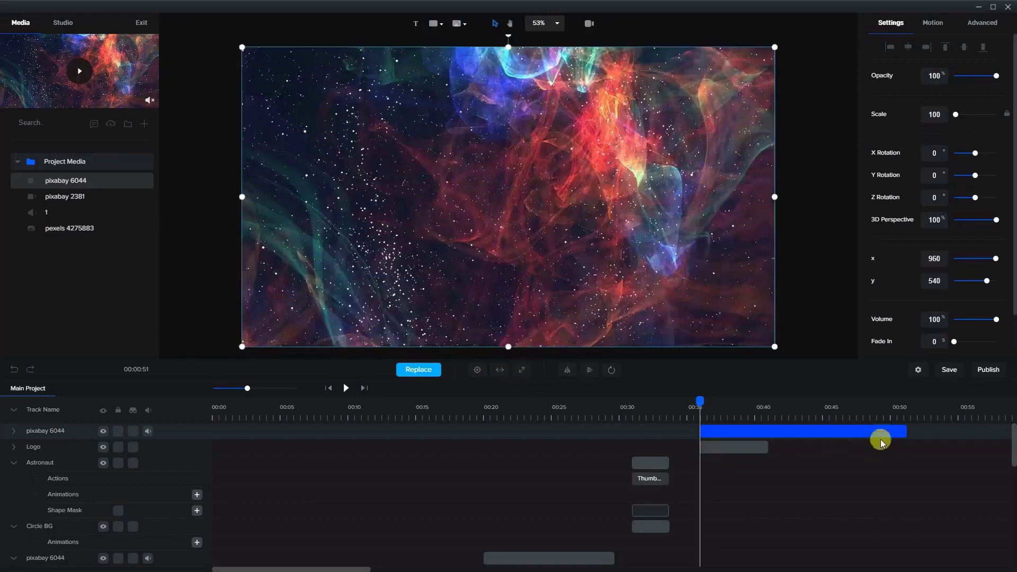
left_click(757, 445)
left_click_drag(763, 446, 906, 445)
Step: Mask the pixabay 6044 space video with the Logo shape
left_click(759, 434)
left_click(754, 429)
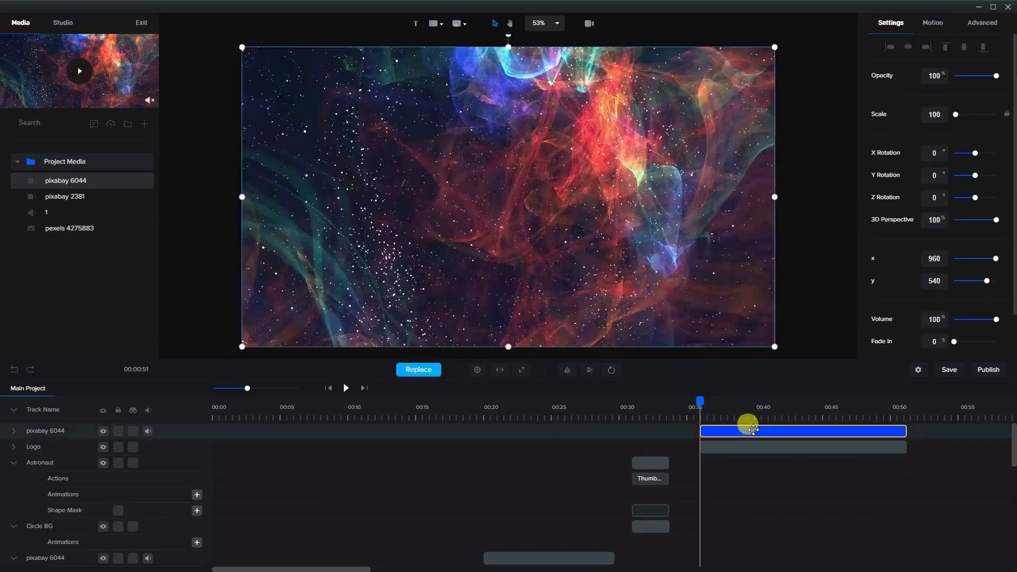
right_click(753, 429)
mouse_move(784, 490)
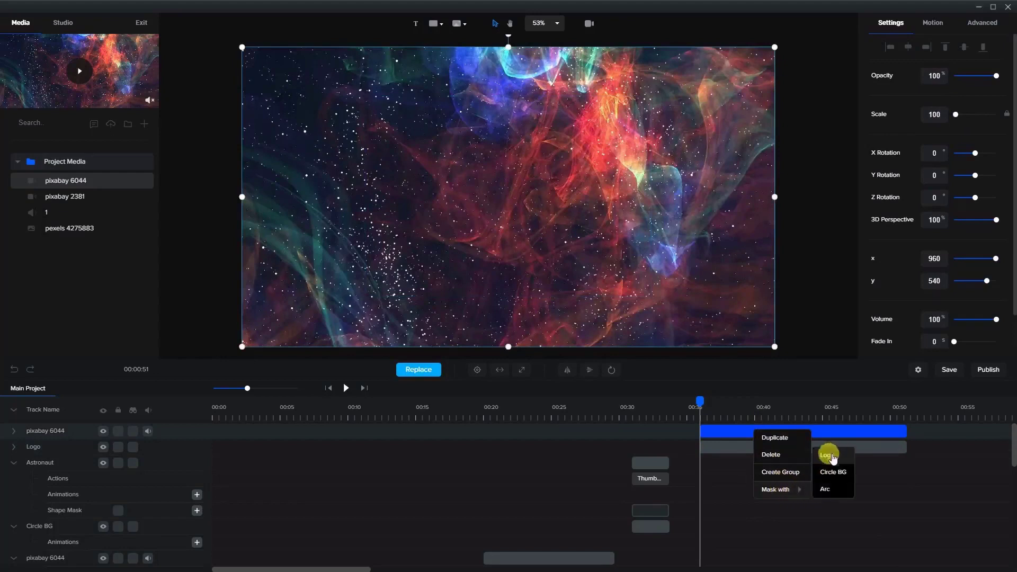
left_click(828, 455)
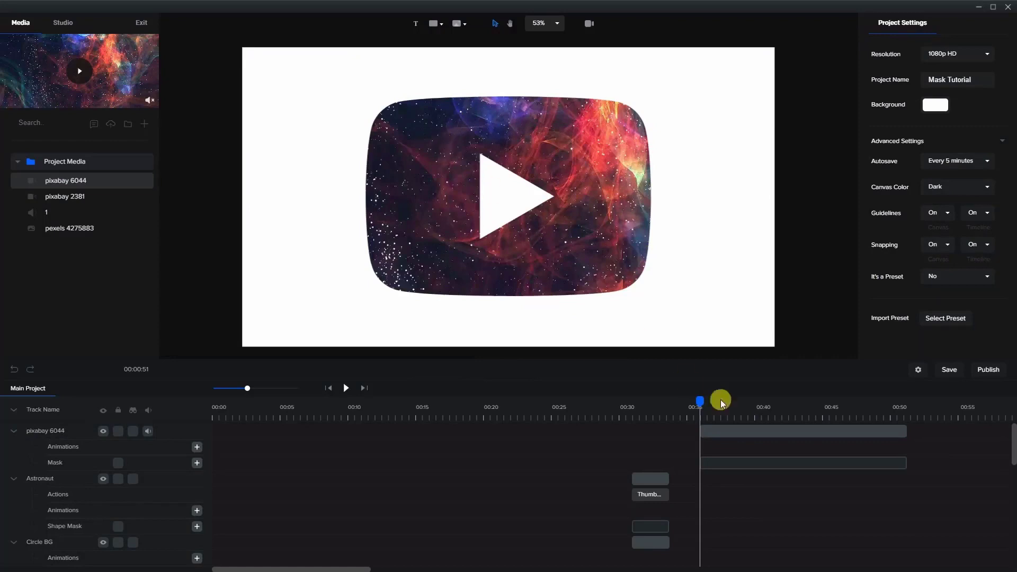
Step: Play, then pause, the space video clipped to the YouTube logo shape to preview it
left_click(346, 390)
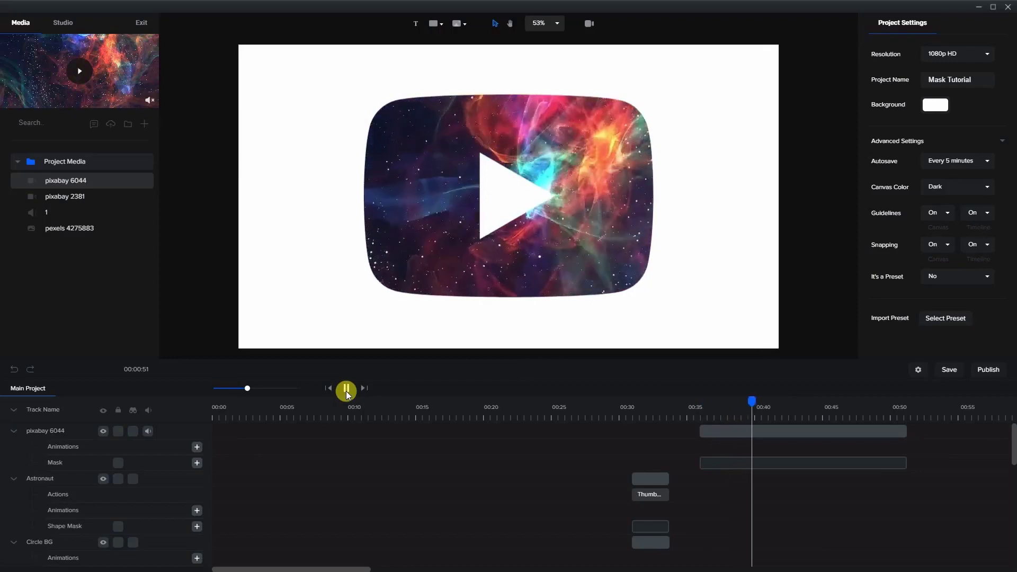
left_click(346, 390)
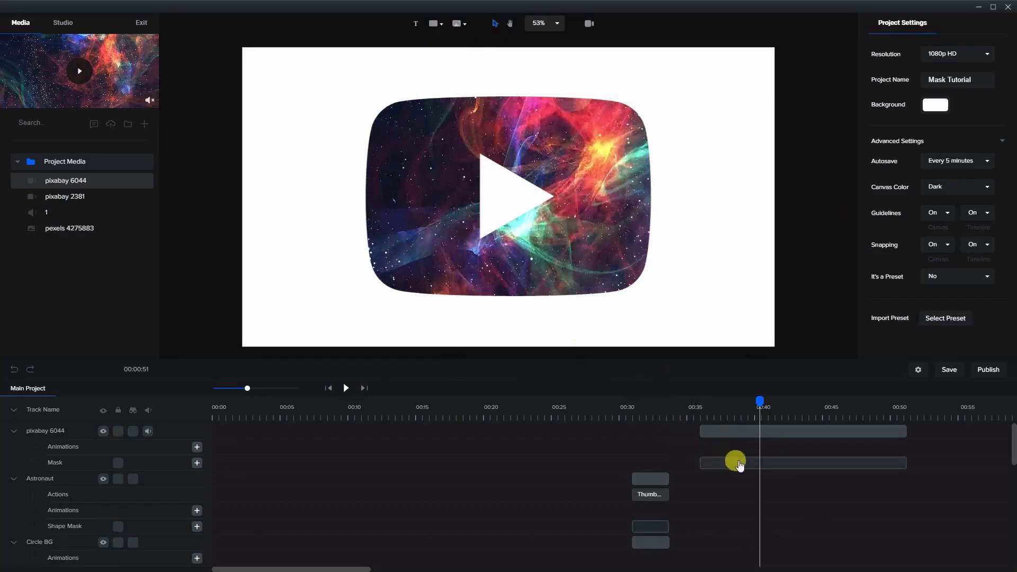
Step: Set the logo Mask clip's Inverted setting to Yes, then deselect it on the canvas
left_click(740, 465)
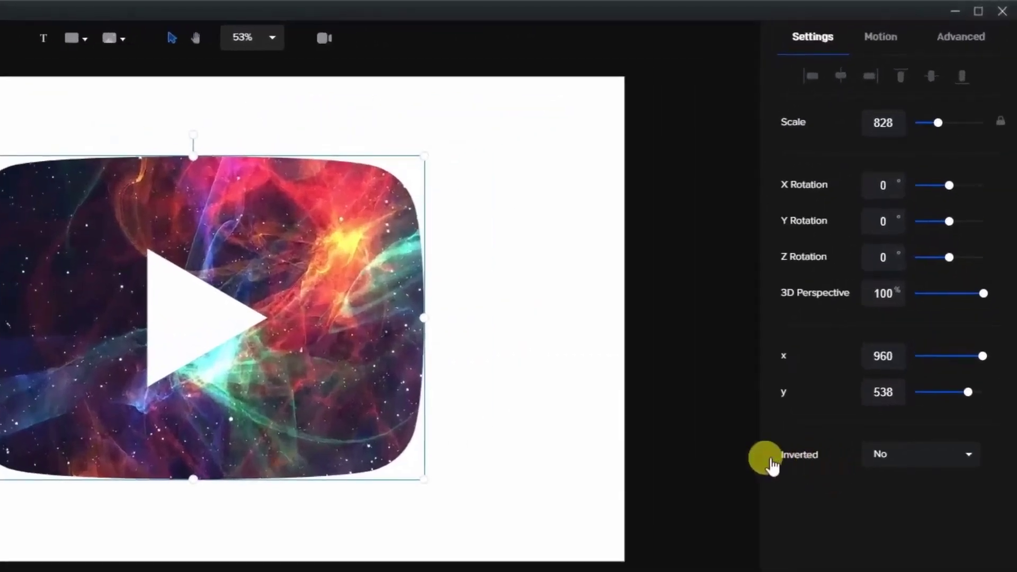
left_click(872, 455)
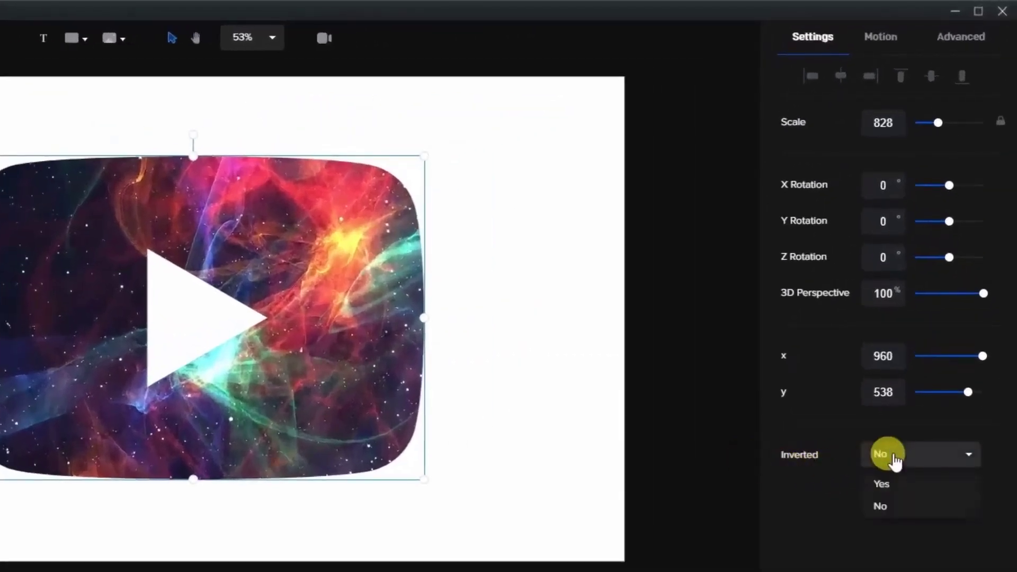
left_click(882, 484)
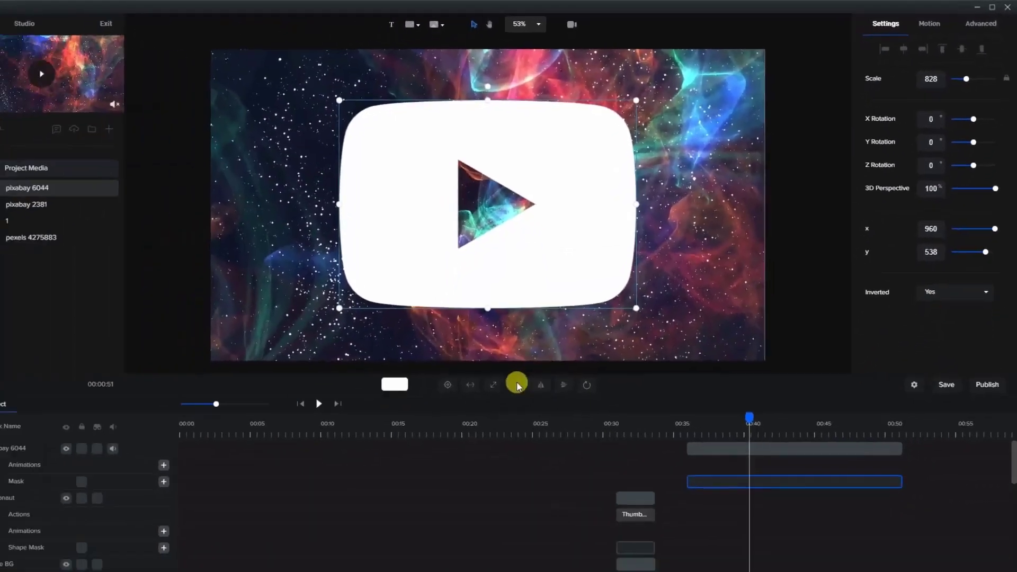
left_click(783, 258)
left_click(684, 292)
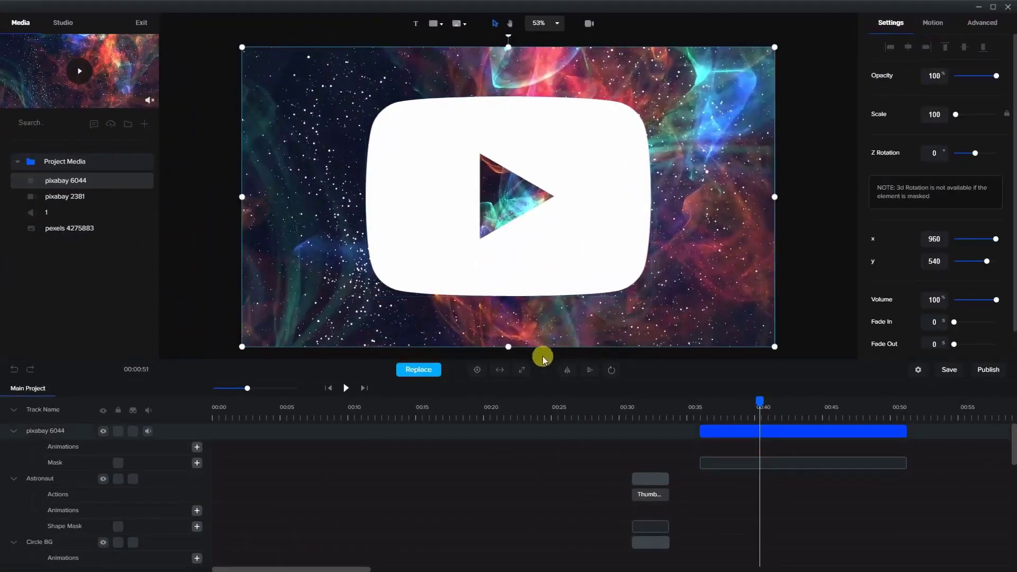
Step: Deselect the background video and play the scene with the inverted logo mask
left_click(779, 295)
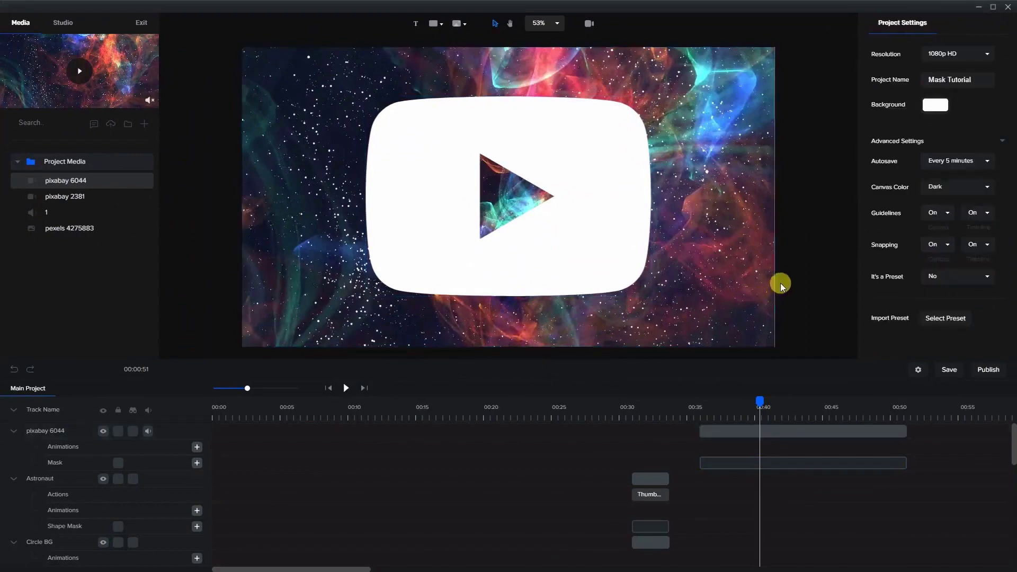
left_click(345, 388)
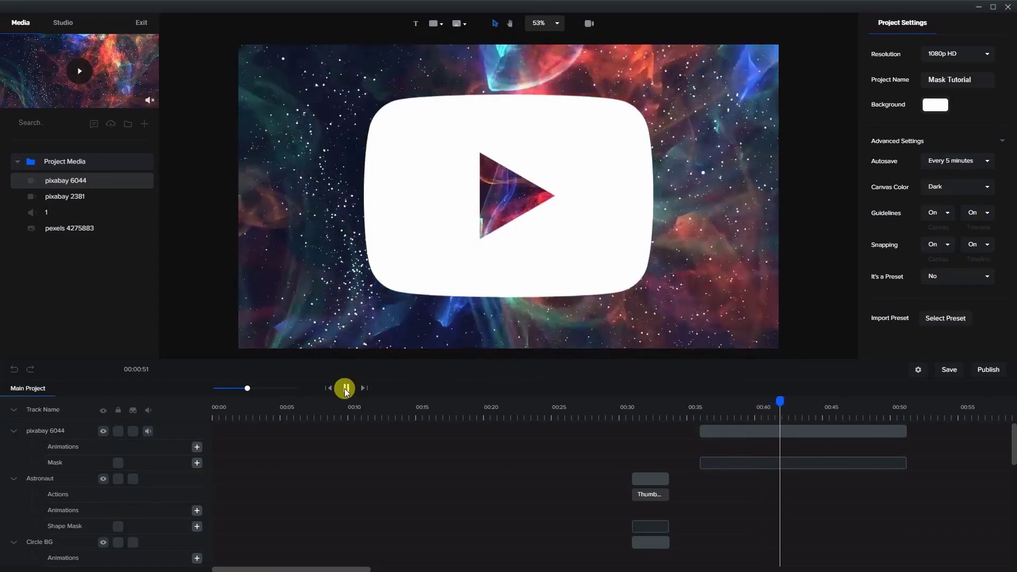